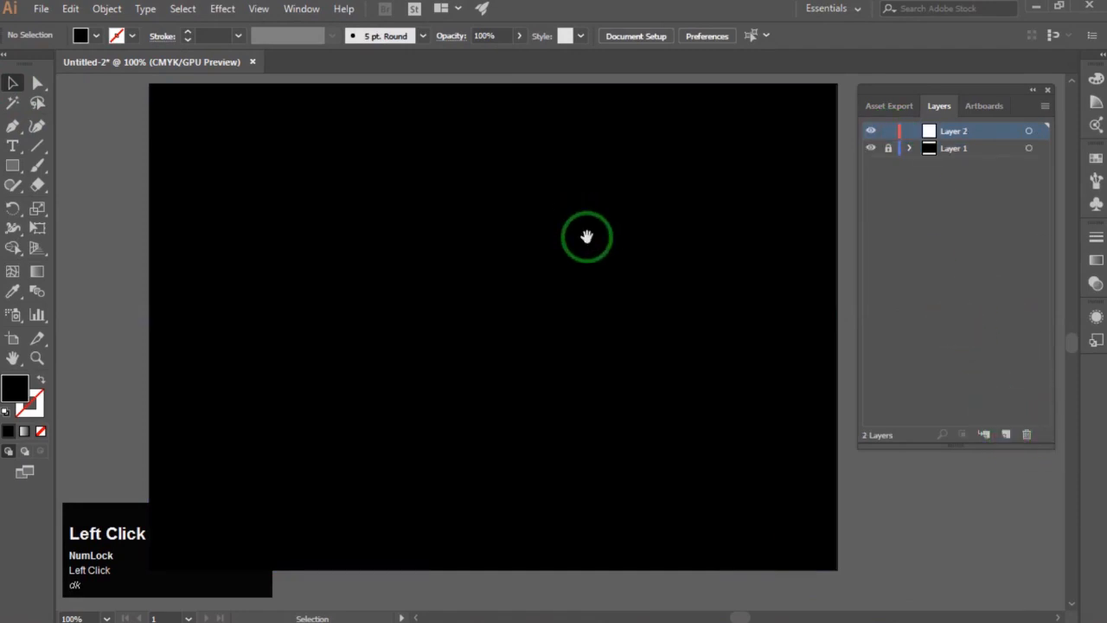
Draw a thin vertical rounded rectangle with white fill and no stroke near the middle of the black artboard.
left_click_drag(587, 236, 592, 244)
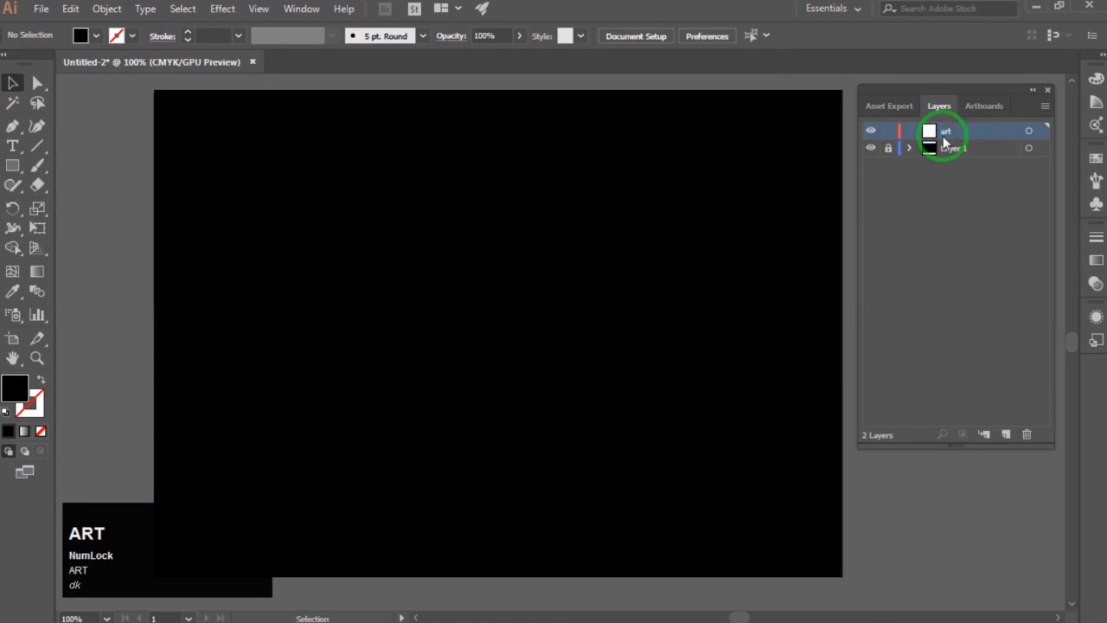
left_click_drag(638, 247, 637, 245)
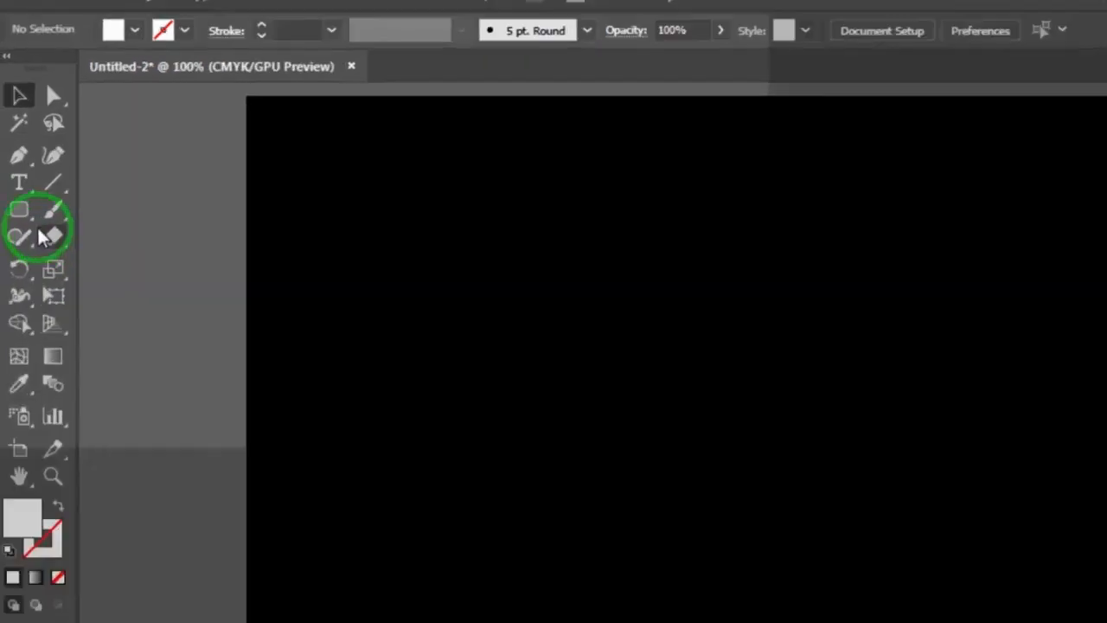
left_click(13, 165)
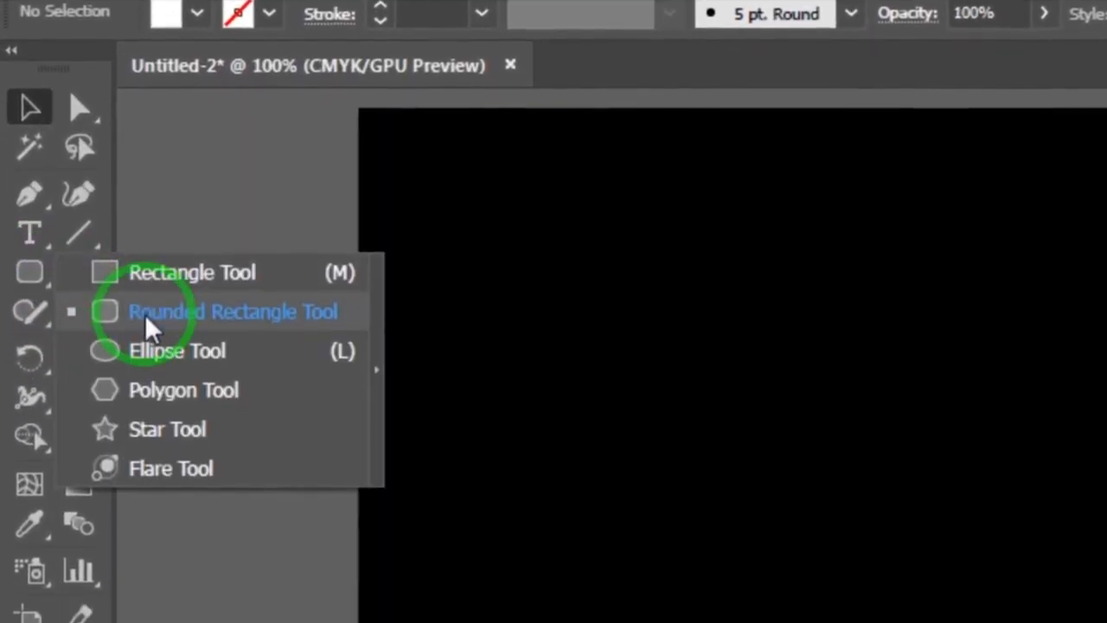
left_click(145, 313)
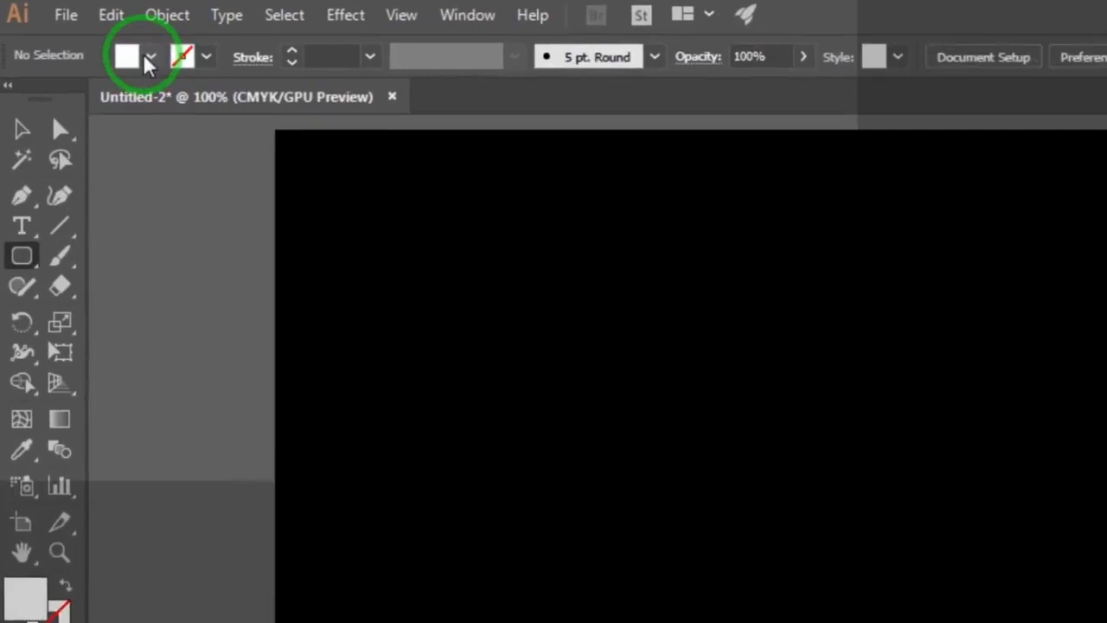
left_click(93, 36)
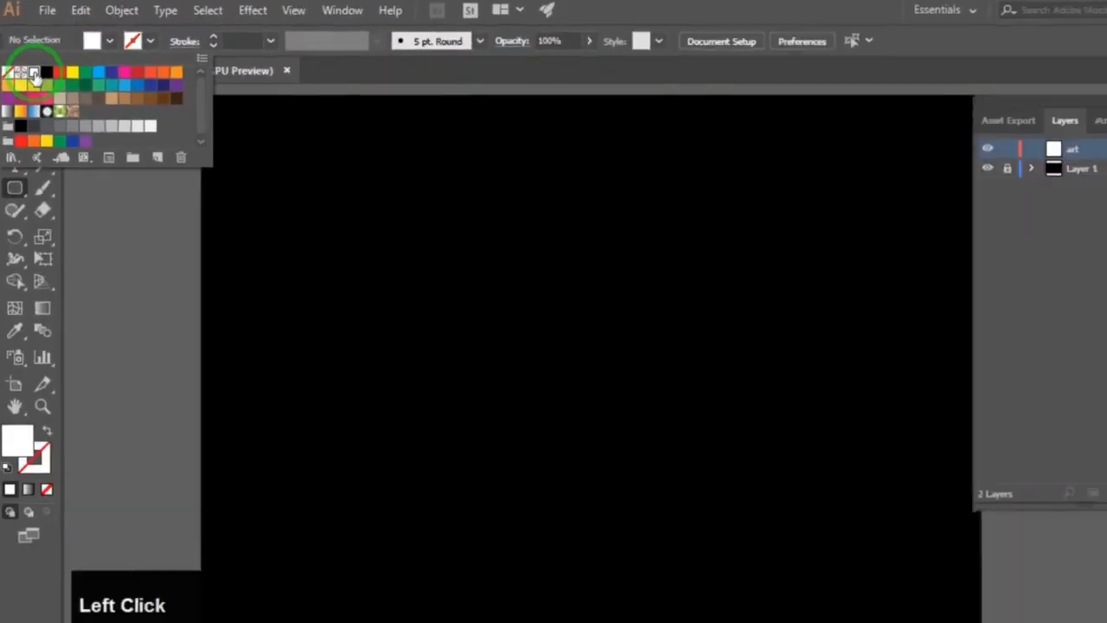
left_click(716, 443)
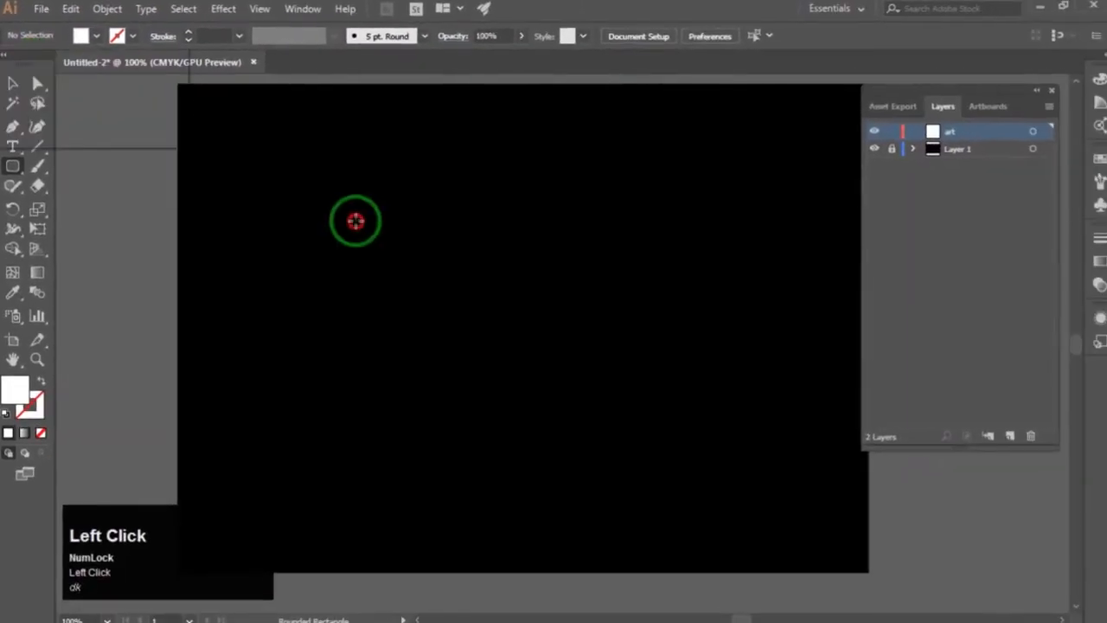
left_click_drag(464, 250, 467, 350)
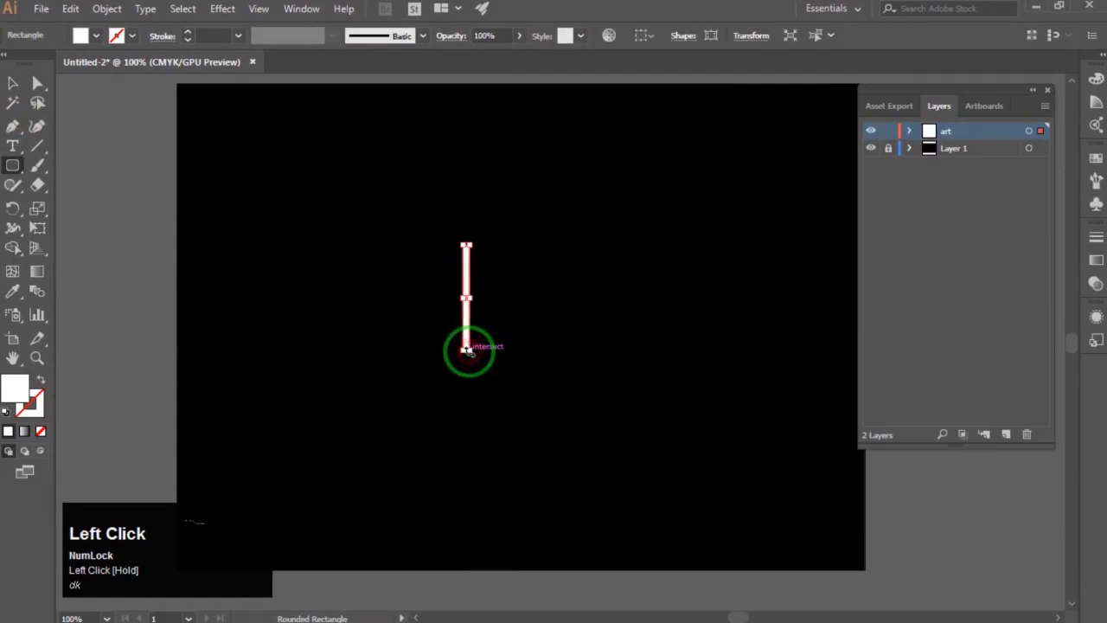
left_click(340, 212)
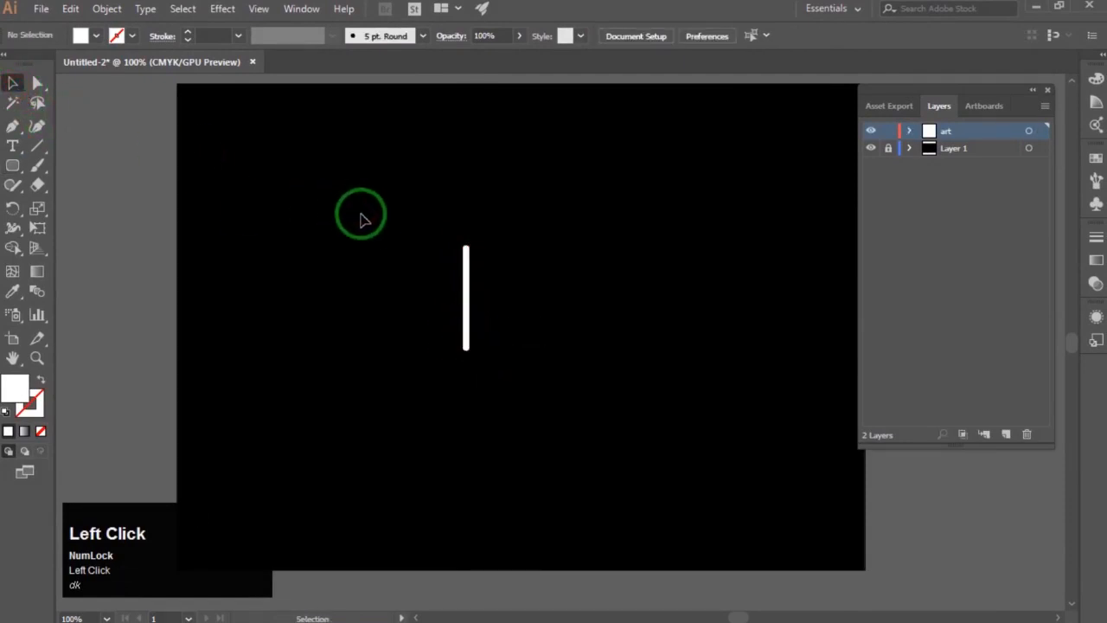
Move the white bar toward the artboard's left side and stretch its top end upward by about a quarter of its height.
left_click_drag(361, 220, 391, 210)
left_click_drag(482, 272, 401, 298)
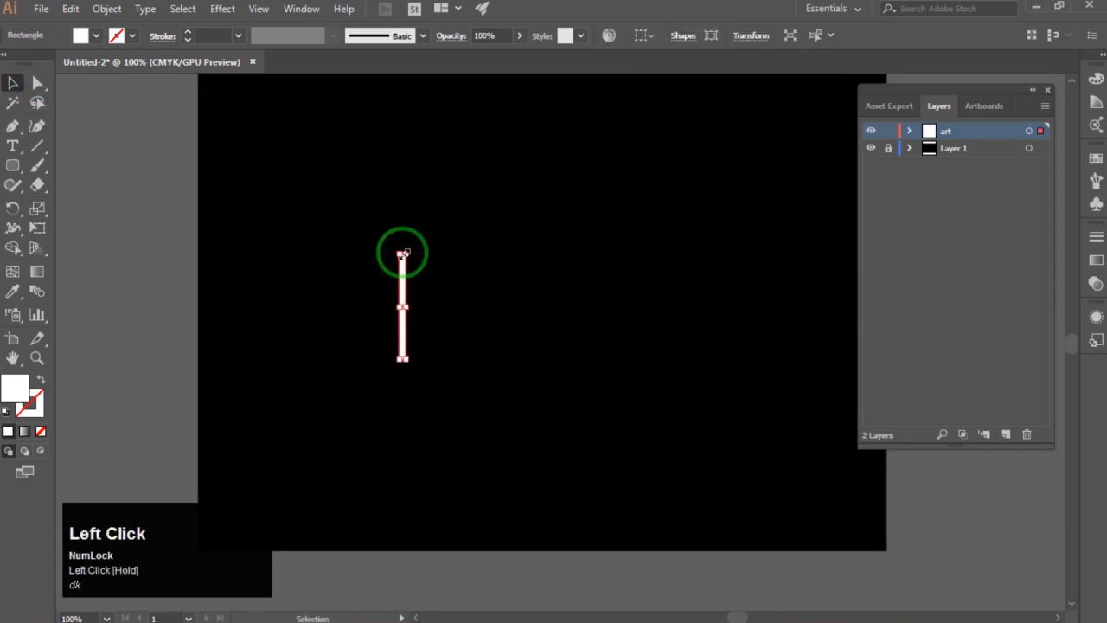
scroll(402, 254, "up", 4, "alt")
left_click_drag(404, 258, 404, 148)
scroll(424, 212, "down", 3, "alt")
scroll(424, 212, "down", 1, "alt")
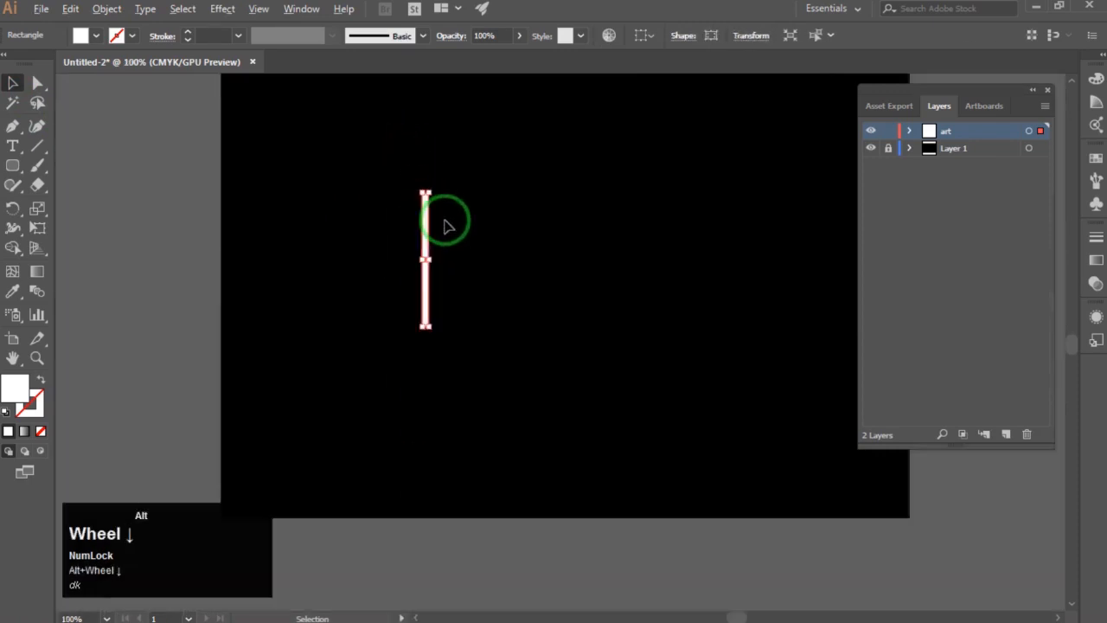
left_click(403, 246)
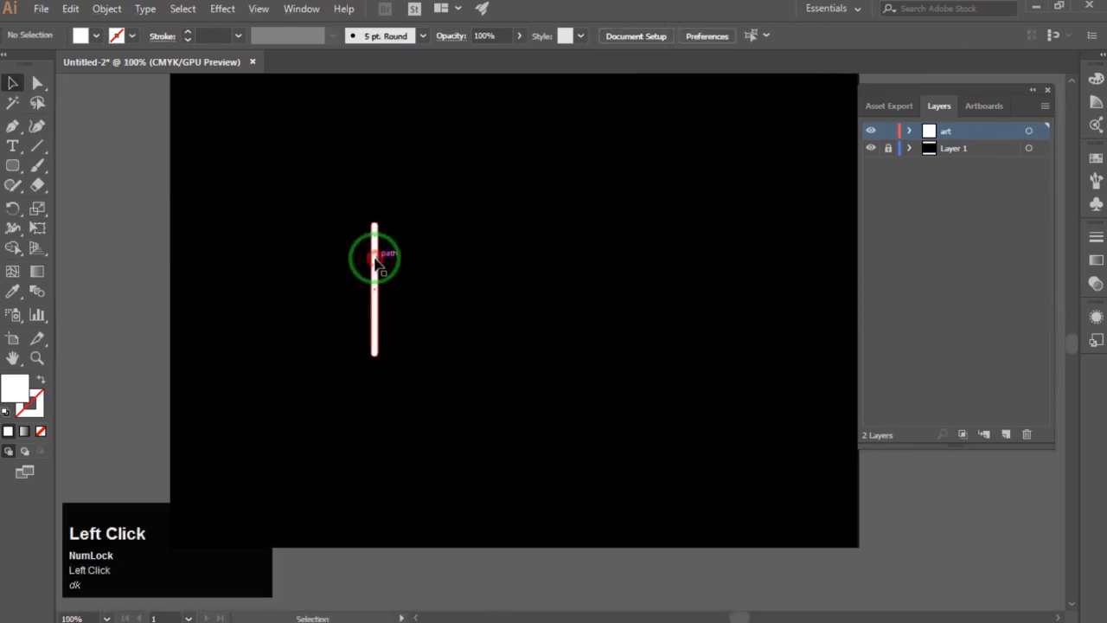
Move the white bar slightly lower on the artboard.
left_click_drag(376, 260, 377, 292)
left_click(420, 287)
left_click_drag(427, 266, 414, 290)
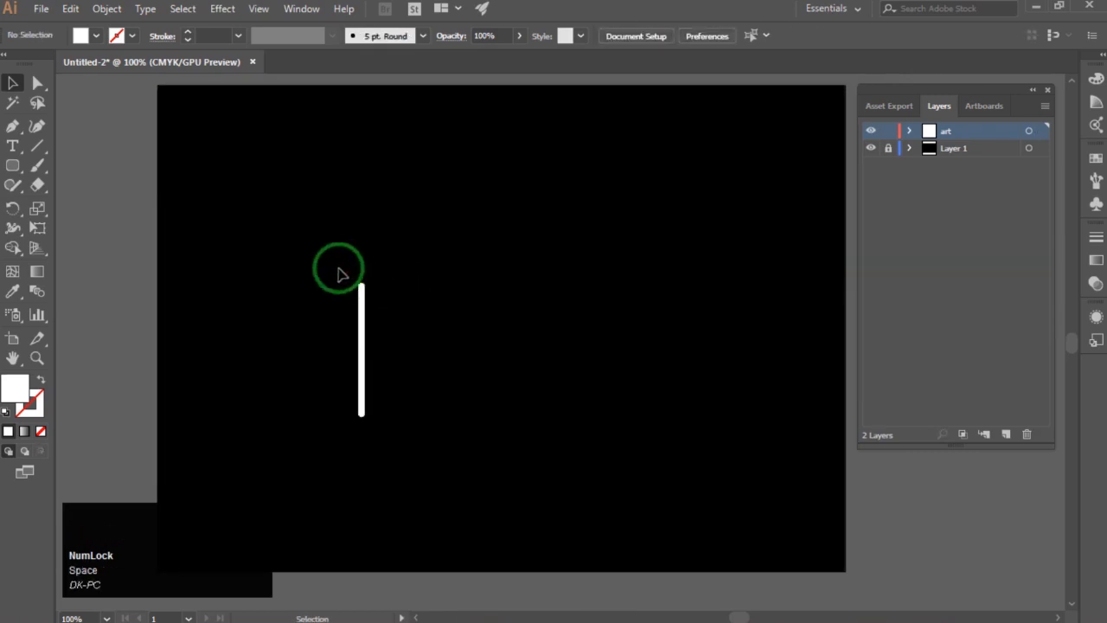
Duplicate the white bar directly to its right, level with the original and leaving a narrow gap.
left_click_drag(331, 262, 374, 334)
scroll(364, 345, "up", 1, "alt")
scroll(393, 322, "down", 1, "alt")
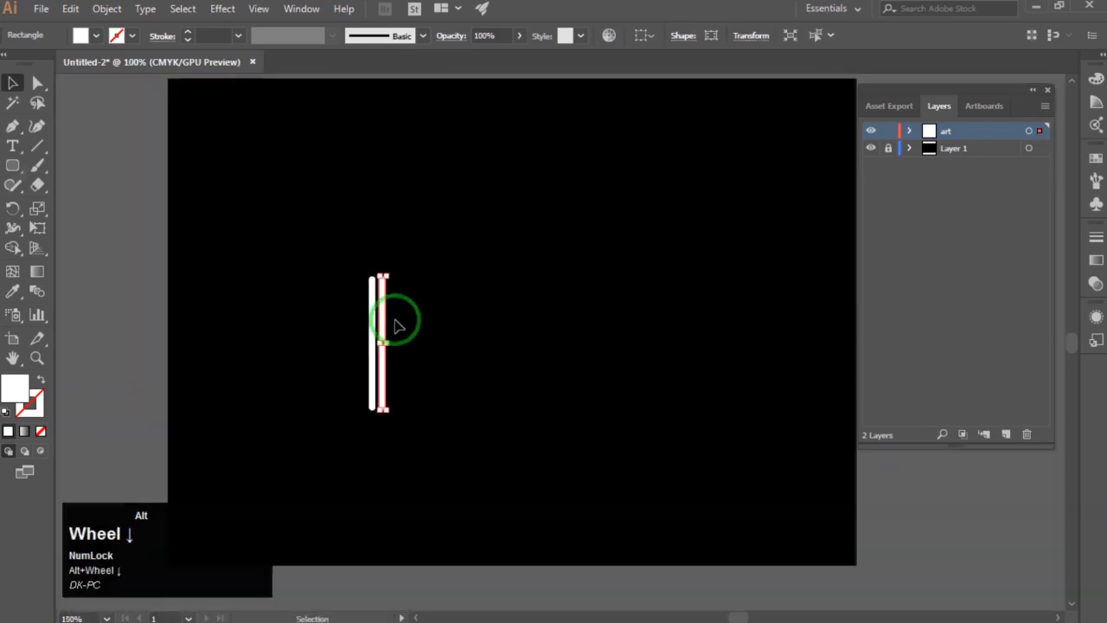
key("space")
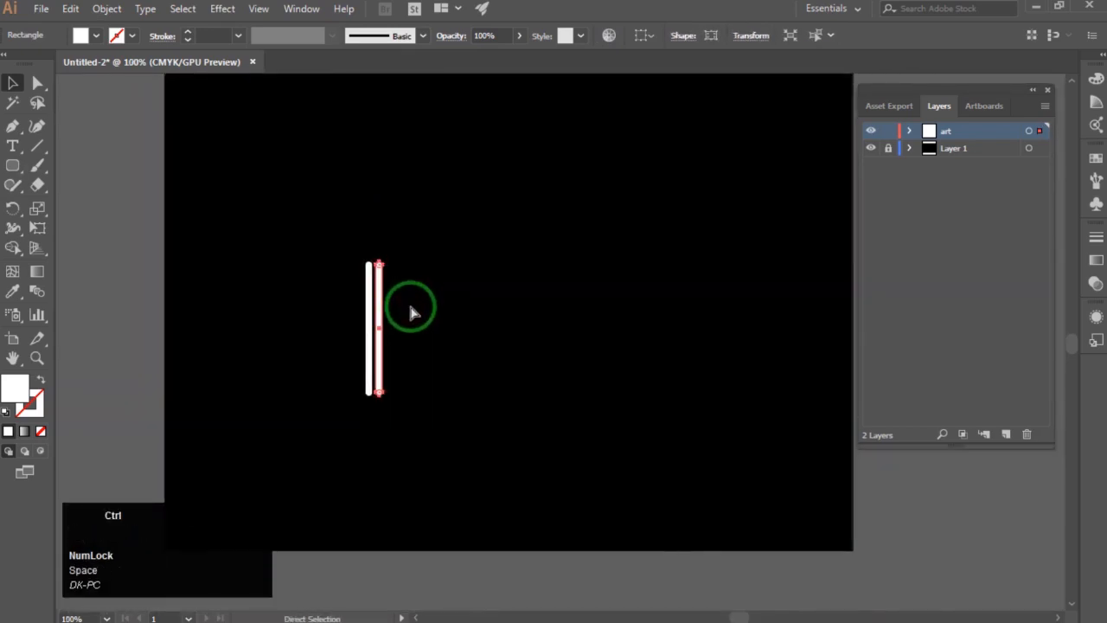
Repeat the duplicate transformation until there is a row of 28 evenly spaced bars, and deselect.
key("ctrl+d")
key("ctrl+d")
key("ctrl+d")
key("ctrl+d")
key("ctrl+d")
key("ctrl+d")
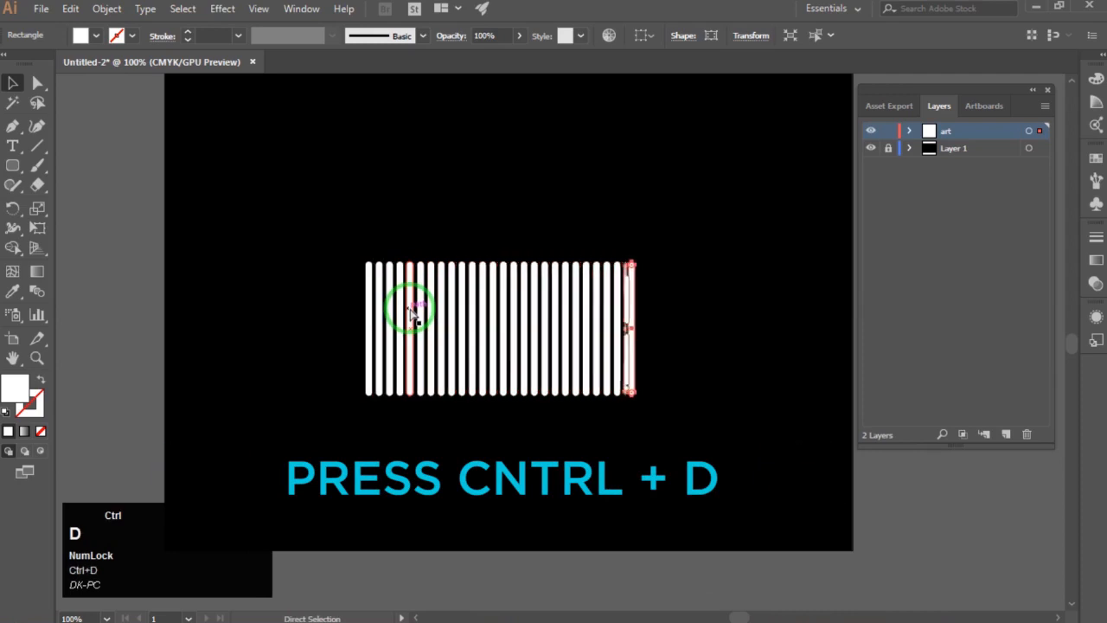
key("ctrl+d")
key("ctrl+d")
left_click(407, 203)
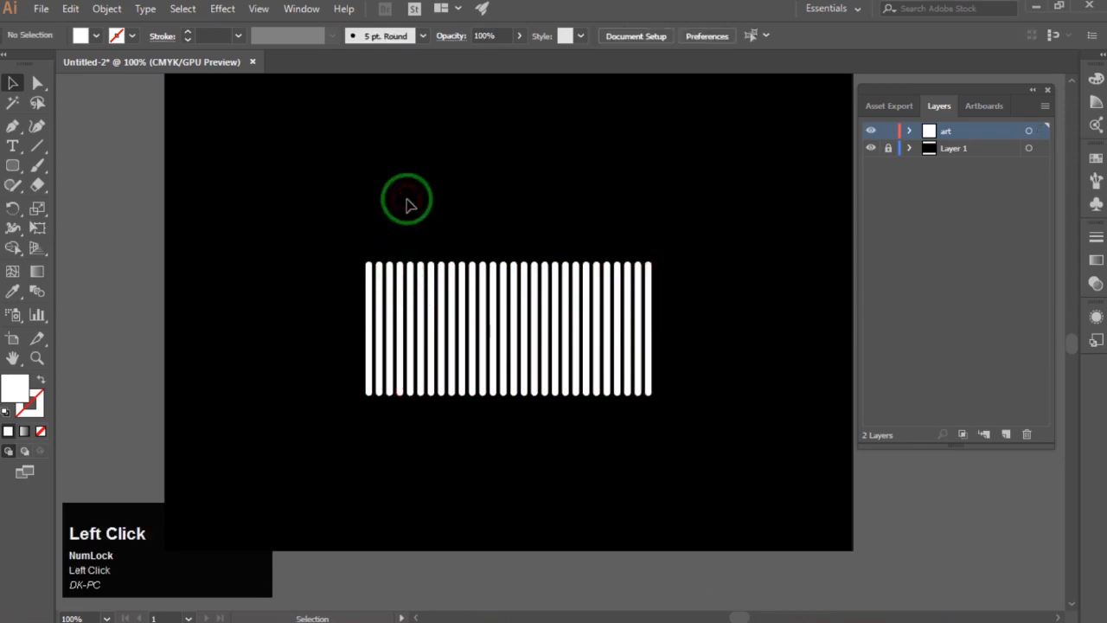
Use Free Transform to shorten the second bar from its top to a little over half its height.
key("space")
left_click_drag(484, 212, 479, 197)
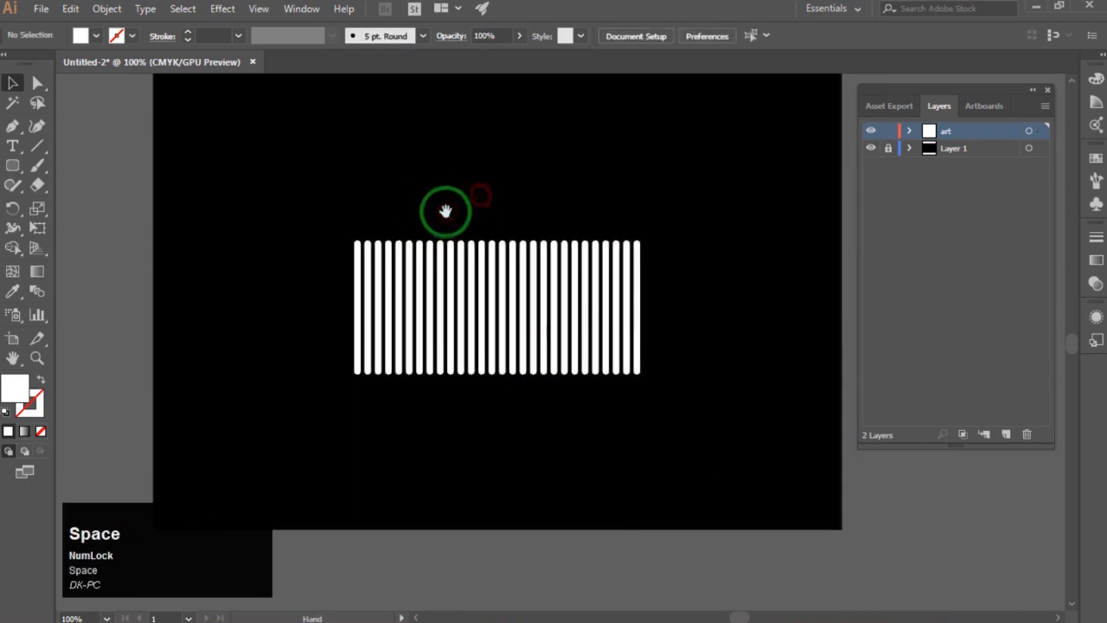
scroll(381, 255, "up", 3)
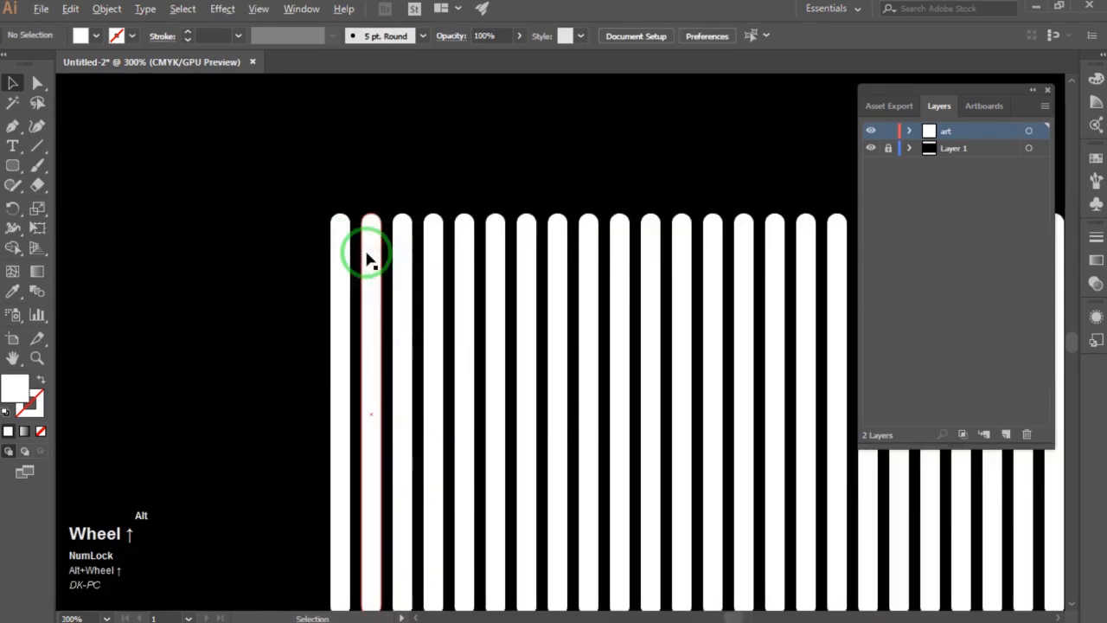
left_click(339, 217)
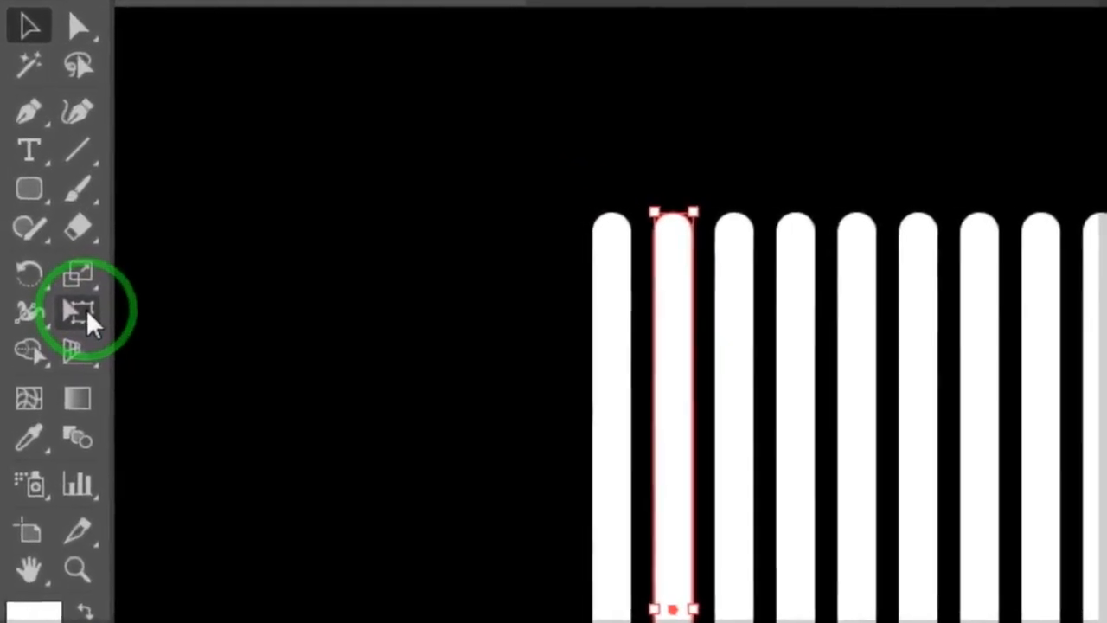
left_click(40, 227)
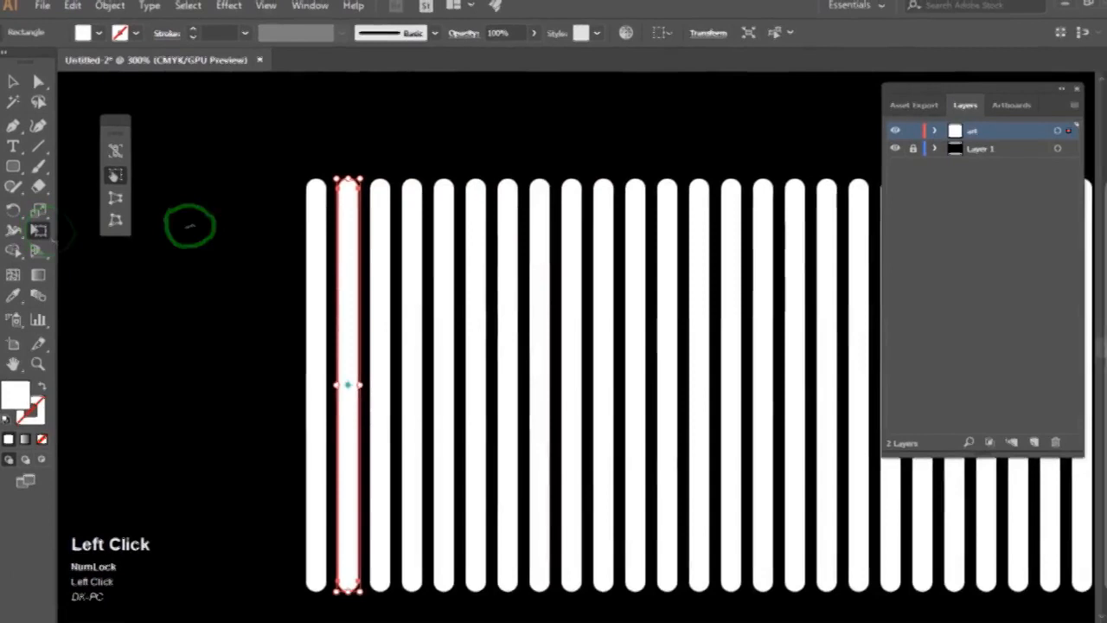
left_click(683, 212)
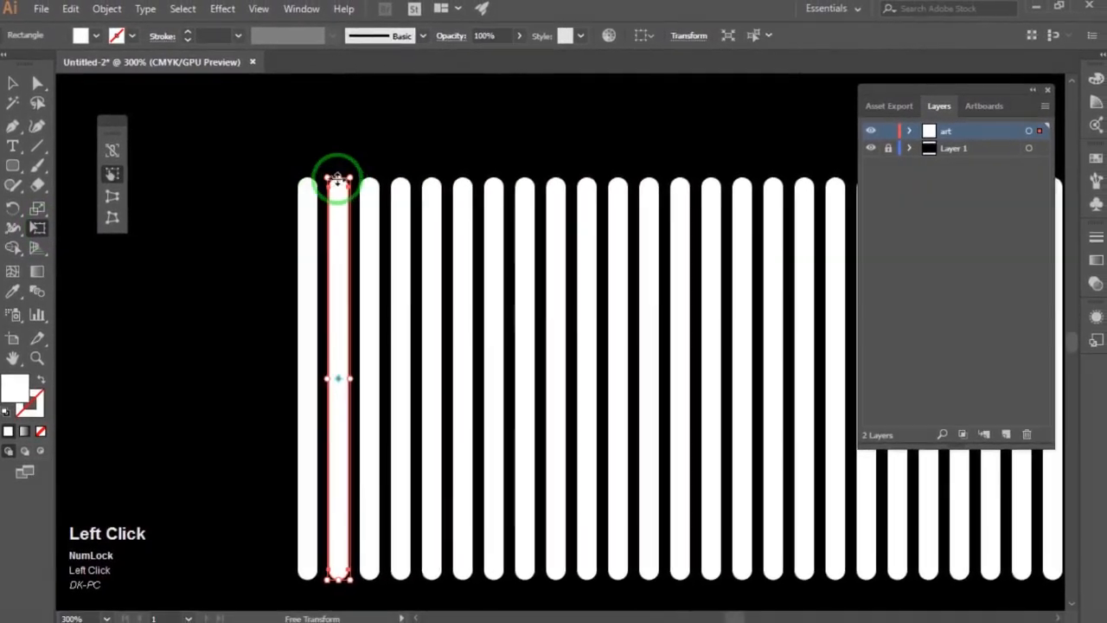
left_click_drag(337, 179, 341, 339)
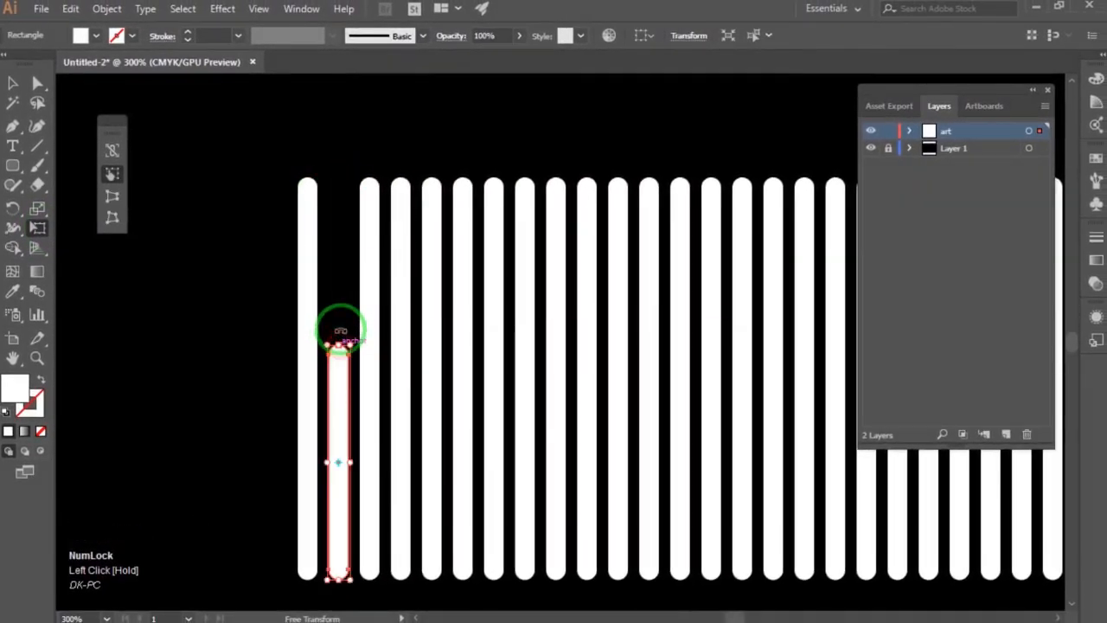
Shorten the third bar from its top to about four fifths of its height with Free Transform.
key("v")
left_click(368, 247)
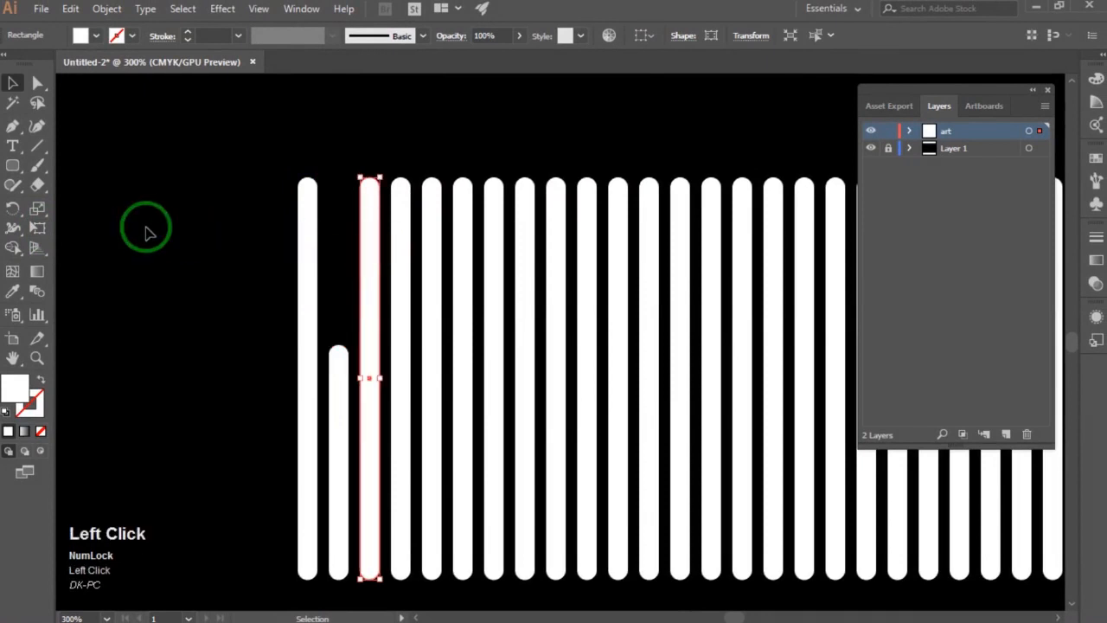
left_click(38, 228)
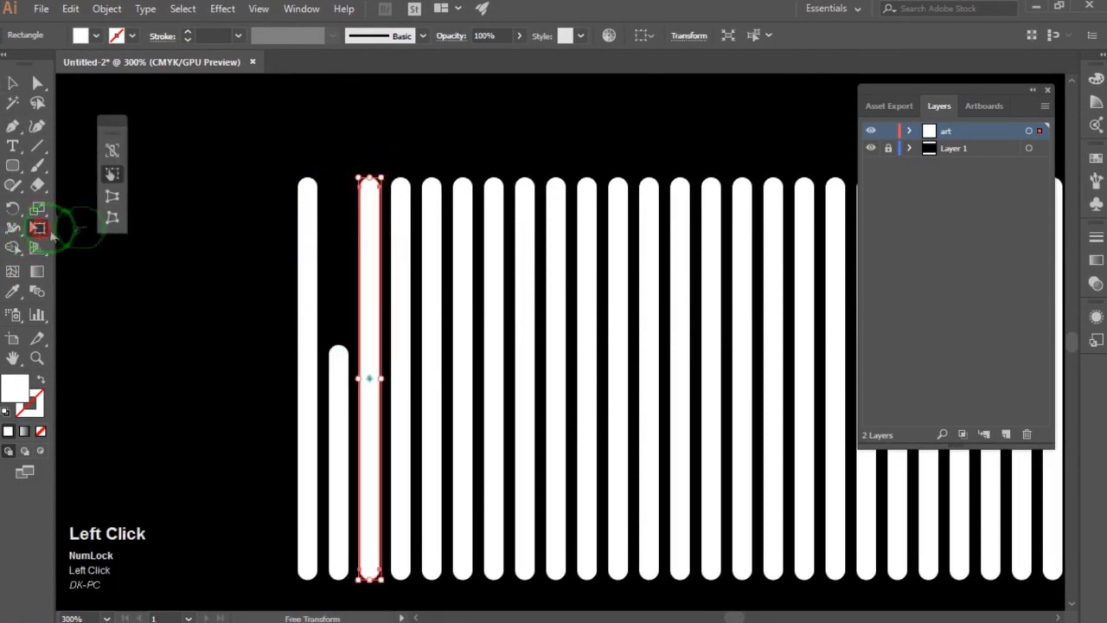
left_click_drag(370, 179, 368, 199)
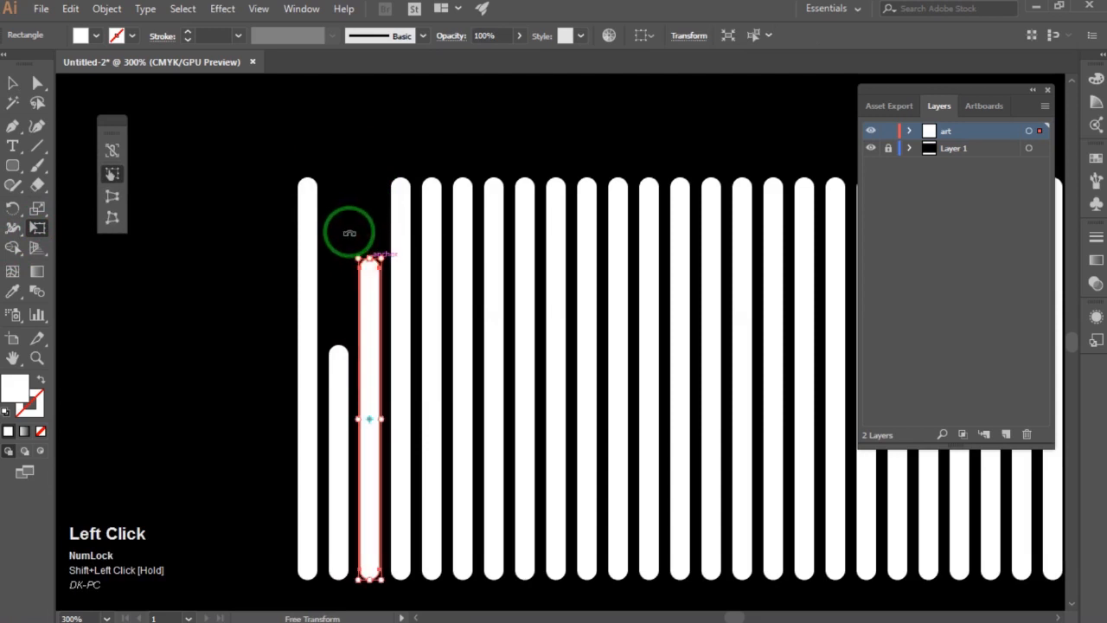
Stretch the fourth bar upward with Free Transform so it rises about one fifth above the full-height bars.
left_click_drag(357, 214, 332, 229)
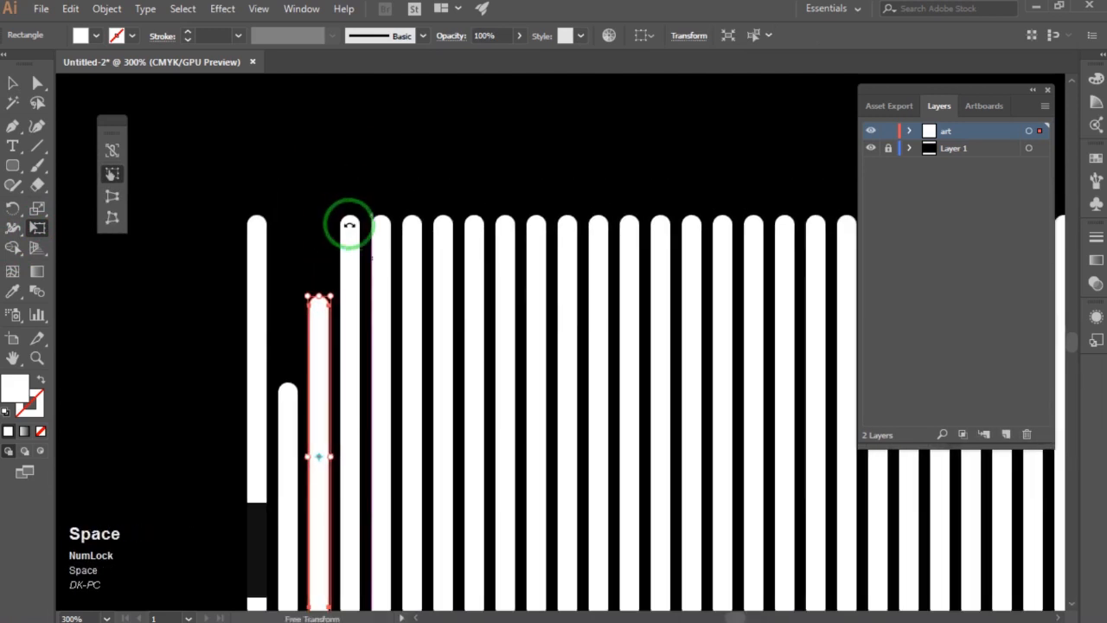
key("v")
left_click(349, 232)
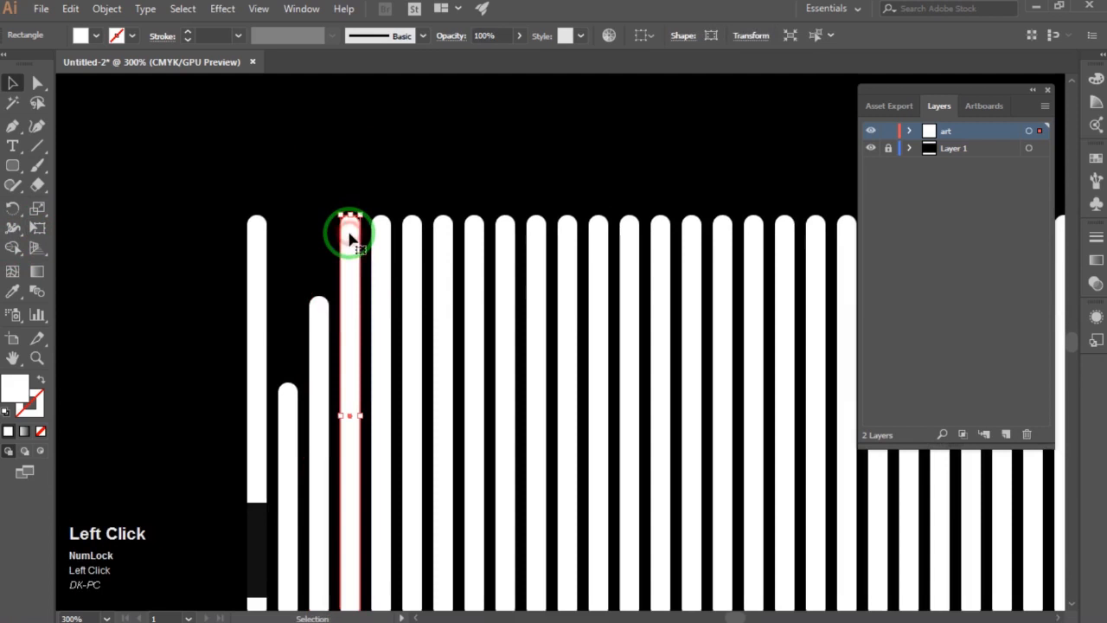
left_click(38, 228)
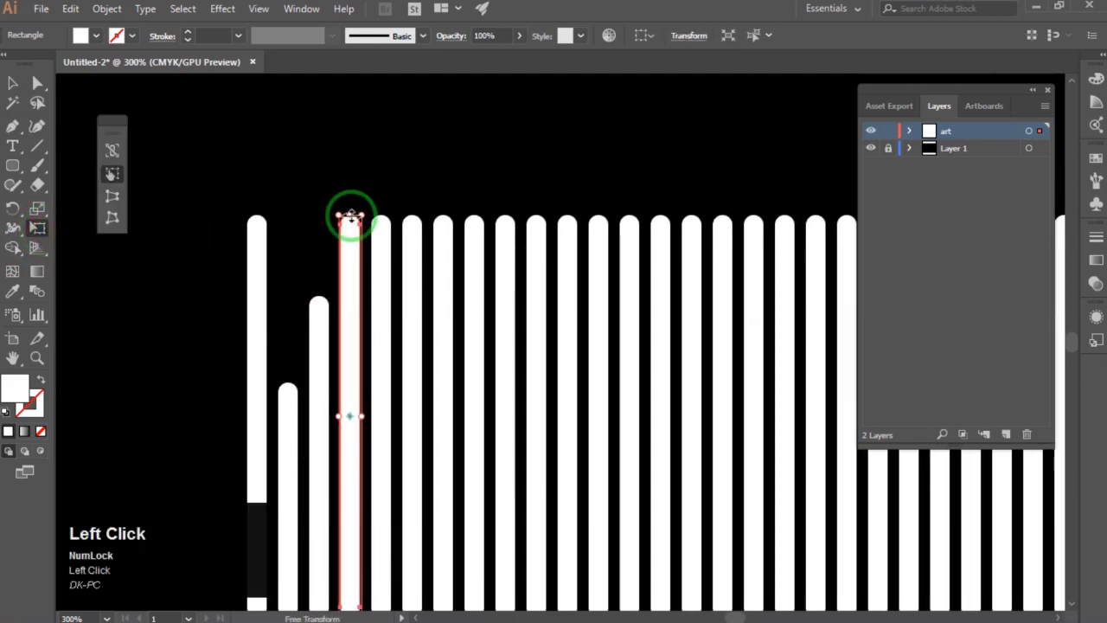
left_click_drag(355, 136, 355, 130)
Shorten the fifth bar to about two thirds of its height and the sixth bar slightly, both from the top.
key("v")
left_click(372, 219)
left_click(38, 228)
left_click_drag(365, 180, 364, 321)
left_click(355, 239)
left_click(38, 228)
left_click_drag(353, 162, 352, 206)
Shorten the seventh bar to about a third and the eighth bar to about half of the full height.
key("v")
left_click(343, 203)
left_click(40, 229)
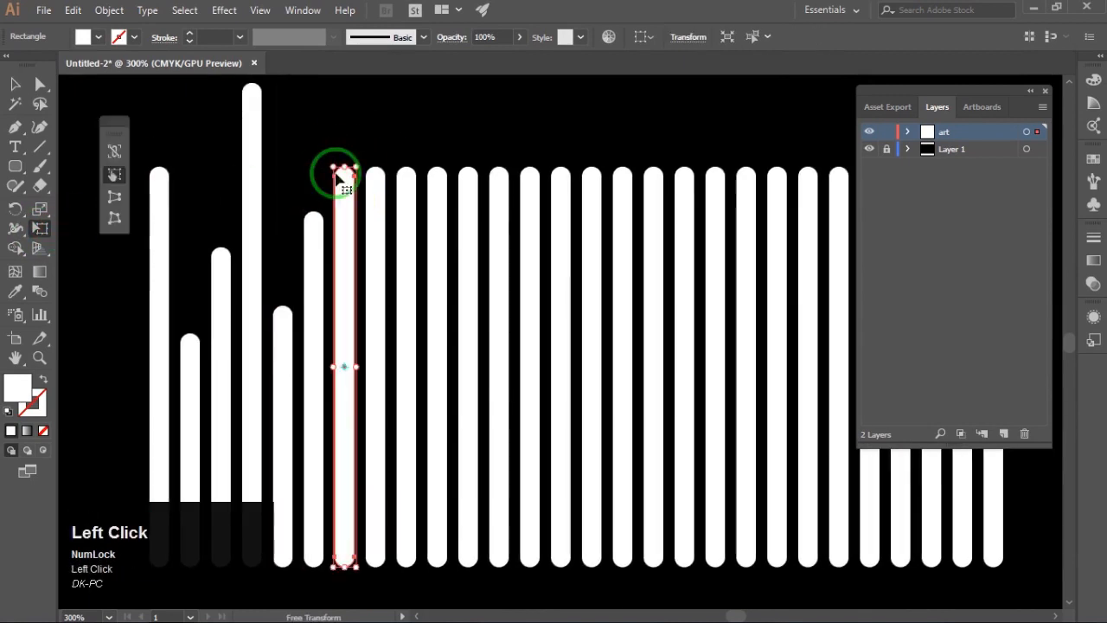
key("v")
left_click(334, 286)
left_click(40, 228)
left_click_drag(365, 333, 334, 326)
left_click_drag(334, 325, 308, 330)
Shorten the ninth bar to about four fifths and the tenth bar to about two thirds of the full height.
key("v")
left_click(340, 302)
left_click(39, 229)
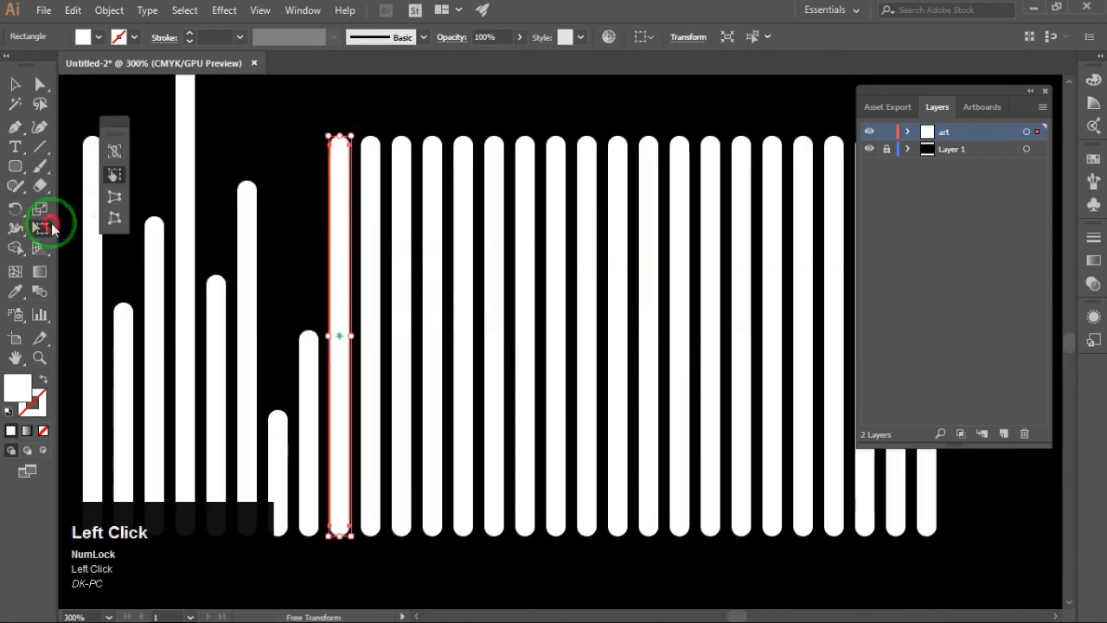
left_click_drag(340, 136, 340, 220)
left_click_drag(304, 149, 296, 179)
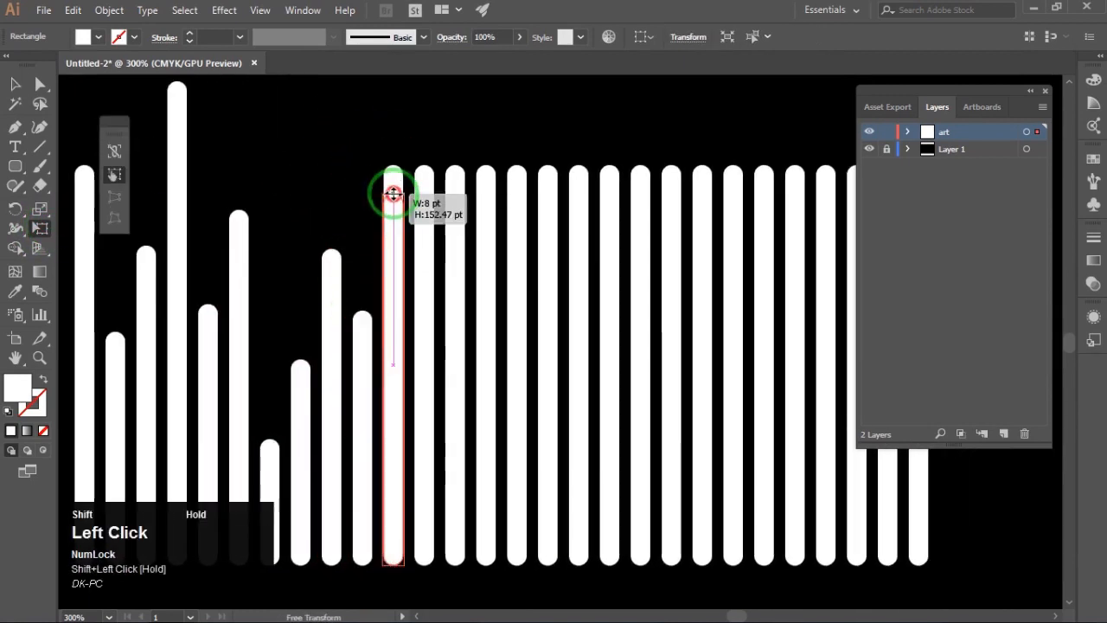
Resize the eleventh to fourteenth bars from their tops, raising the twelfth above full height and making the fourteenth the shortest of the four.
left_click_drag(392, 194, 371, 138)
left_click_drag(395, 356, 395, 312)
left_click_drag(398, 303, 371, 200)
left_click(406, 195, "ctrl")
left_click_drag(401, 95, 400, 333)
left_click_drag(402, 308, 353, 356)
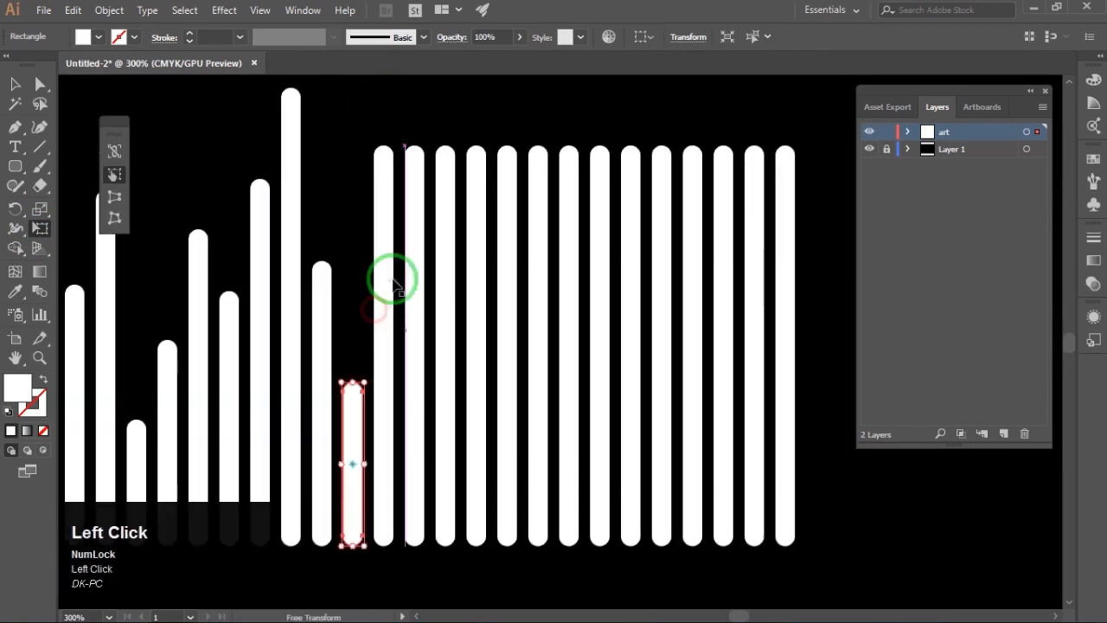
Shorten the fifteenth to seventeenth bars in descending order, reducing the seventeenth to a short stub.
left_click(388, 149, "ctrl")
left_click_drag(383, 146, 340, 277)
left_click(365, 225, "ctrl")
left_click_drag(366, 129, 366, 464)
left_click_drag(367, 433, 353, 428)
Shorten the eighteenth to twentieth bars to rising heights and stretch the twenty-first above full height.
left_click(380, 216, "ctrl")
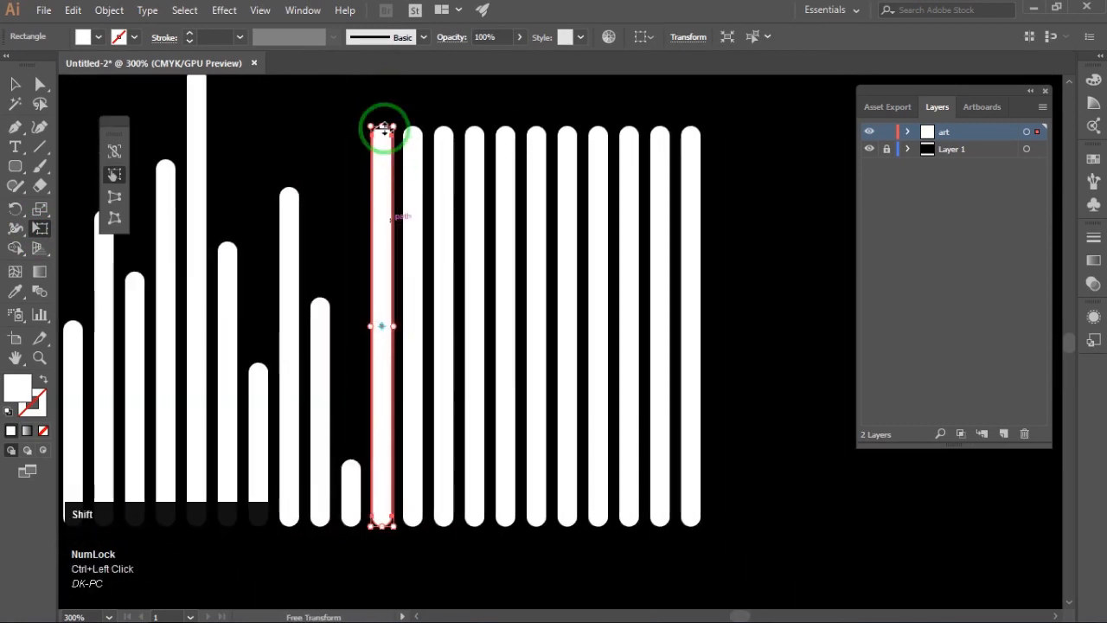
left_click_drag(381, 127, 381, 381)
left_click_drag(381, 364, 350, 378)
left_click_drag(366, 152, 366, 215)
left_click(373, 216, "ctrl")
left_click_drag(368, 213, 409, 260)
left_click_drag(406, 223, 407, 163)
left_click_drag(407, 268, 375, 189)
Vary the heights of the remaining bars, shortening those before the last one and stretching the last slightly upward.
left_click(406, 216, "ctrl")
left_click_drag(394, 105, 395, 346)
left_click(390, 275, "ctrl")
left_click(392, 173, "ctrl")
left_click_drag(388, 124, 396, 96)
left_click(383, 173, "ctrl")
left_click(399, 173, "ctrl")
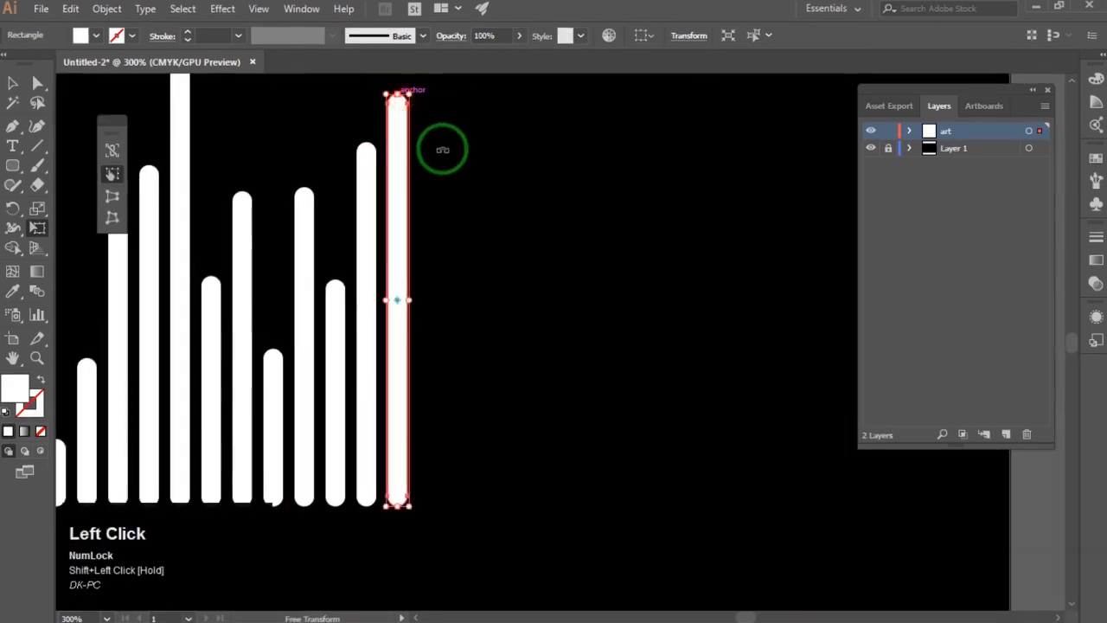
scroll(441, 180, "down", 2, "alt")
left_click_drag(410, 214, 545, 250)
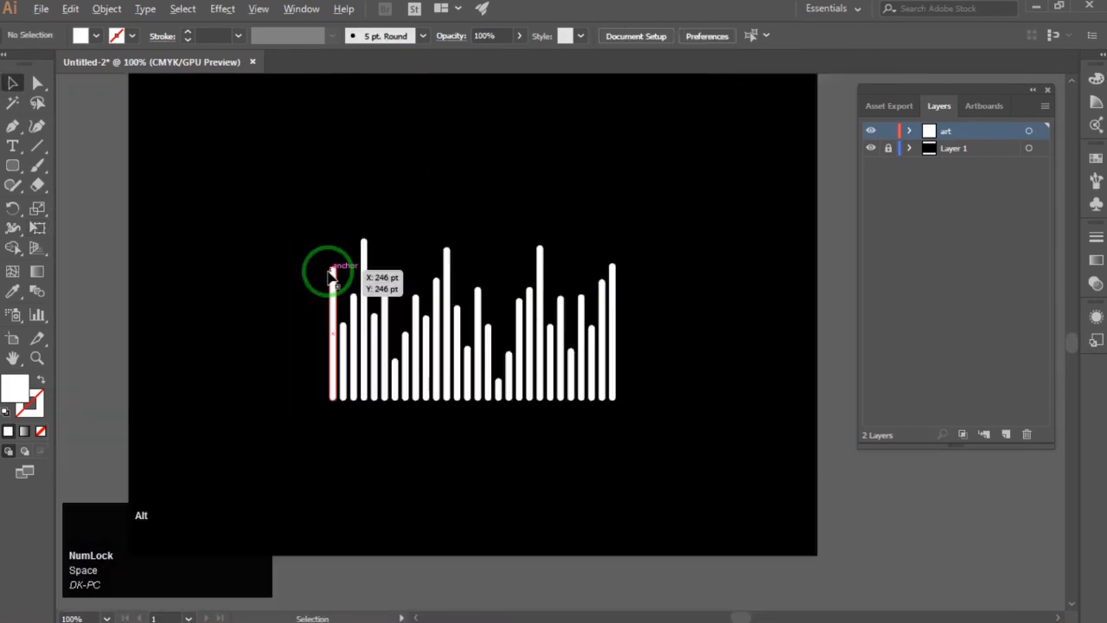
Copy the first bar to the empty area beside the row and shorten the copy into a small rounded capsule.
scroll(337, 269, "up", 1, "alt")
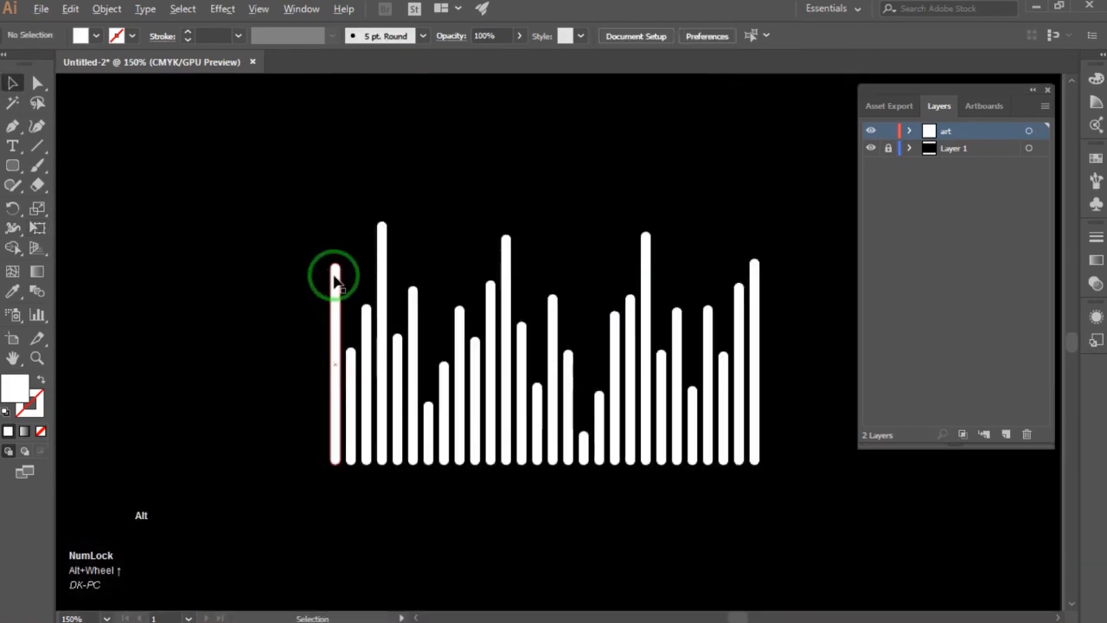
left_click_drag(335, 277, 285, 354, "alt")
left_click(37, 229)
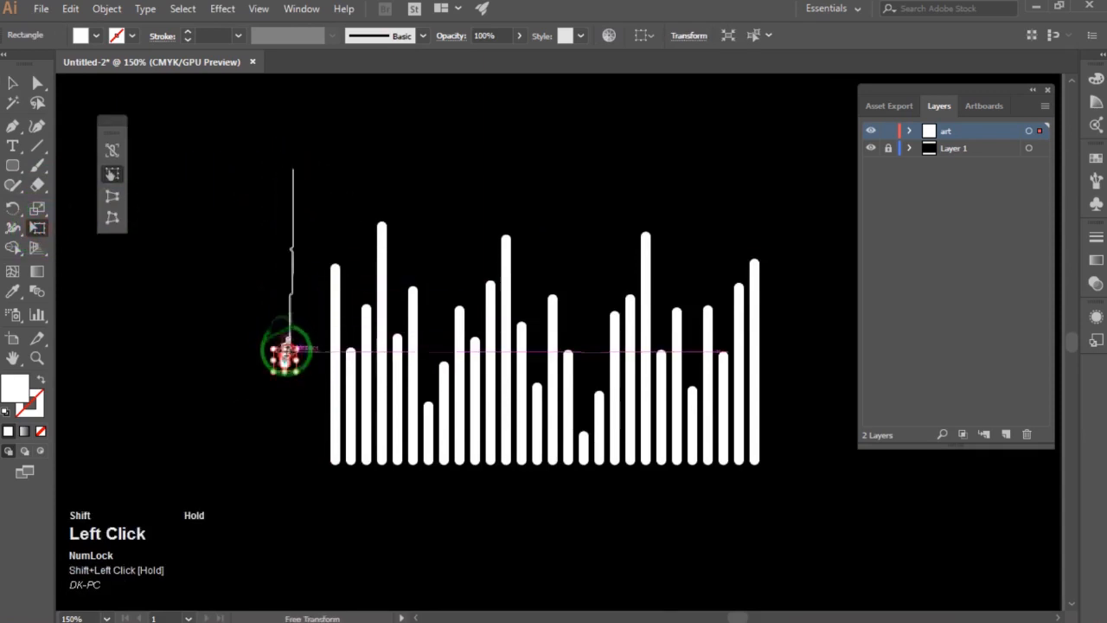
left_click(11, 84)
left_click(260, 262)
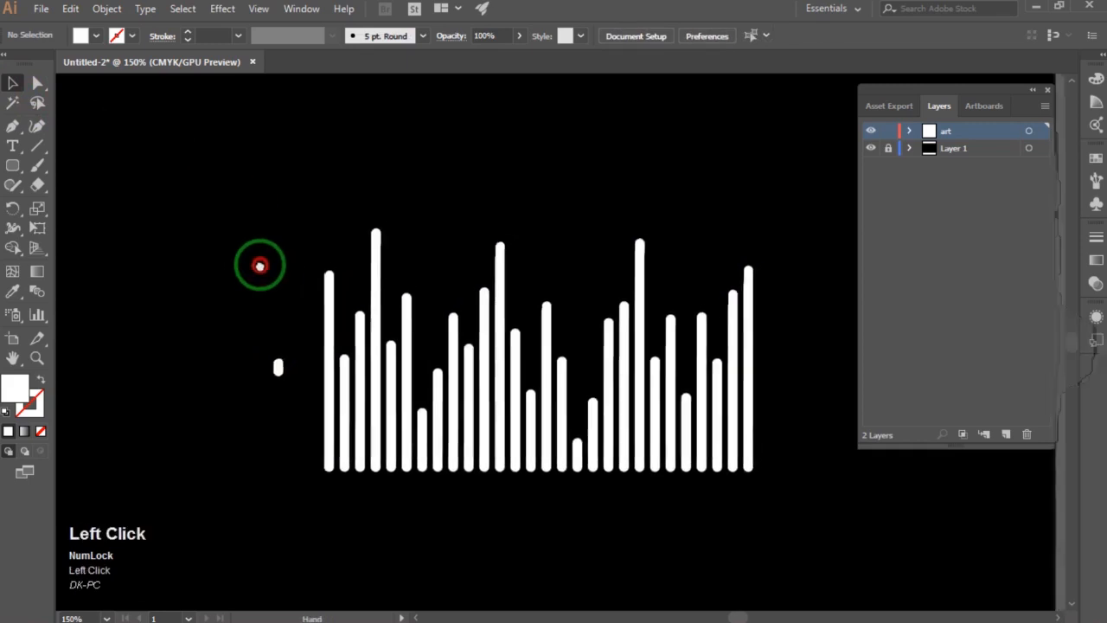
Move the small capsule directly above the first bar, leaving a narrow gap between them.
scroll(271, 328, "up", 1)
scroll(271, 329, "up", 1)
left_click(264, 408)
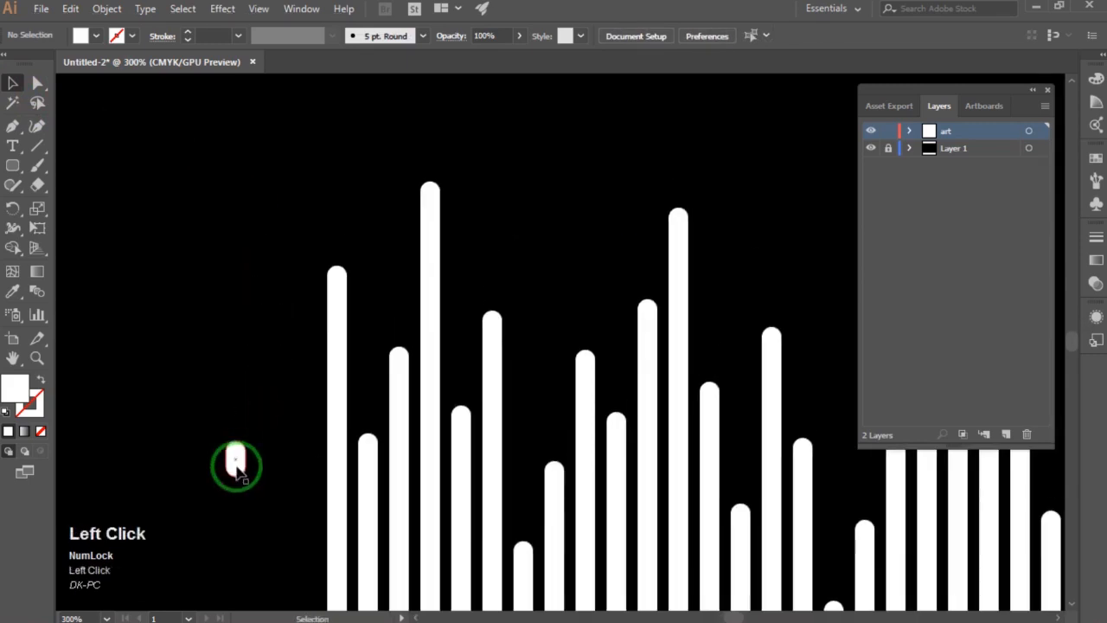
left_click_drag(234, 455, 318, 276)
scroll(361, 227, "down", 2, "alt")
key("space")
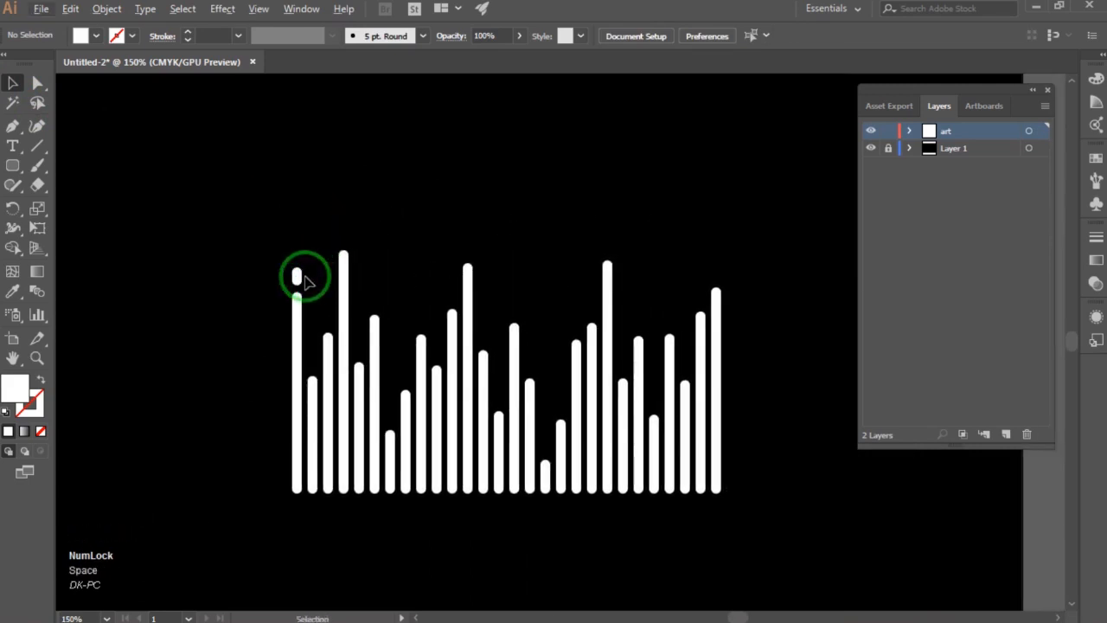
mouse_move(311, 274)
left_mouse_down()
mouse_move(312, 309)
mouse_move(302, 282)
left_mouse_up()
Stretch the capsule above the first bar upward from its top edge with Free Transform.
scroll(300, 310, "up", 1, "alt")
key("space")
scroll(289, 282, "up", 1, "alt")
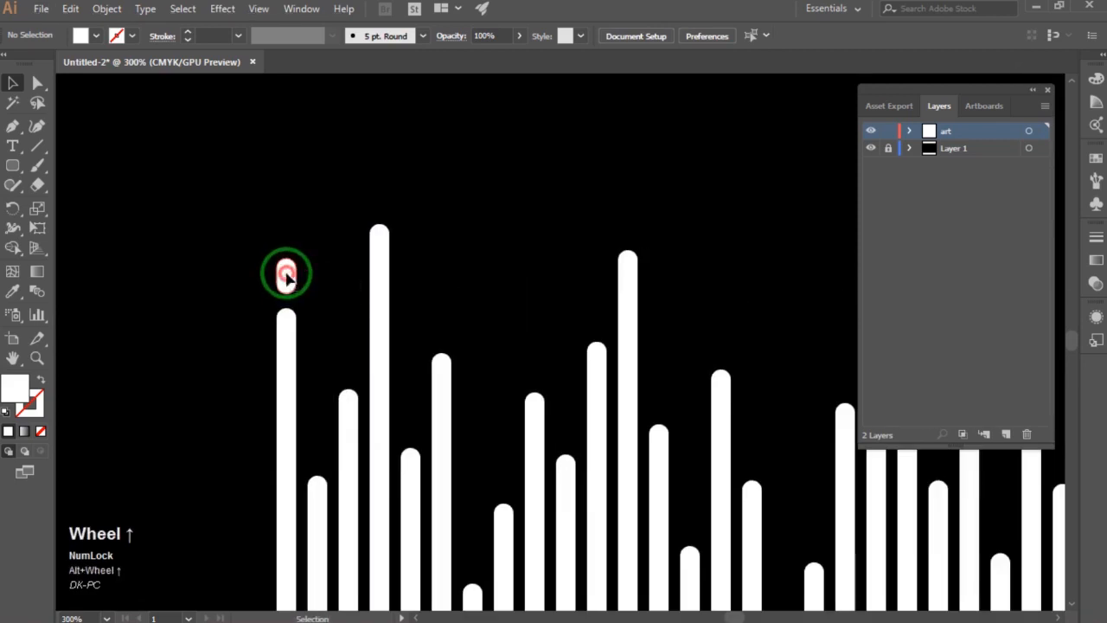
left_click(287, 267)
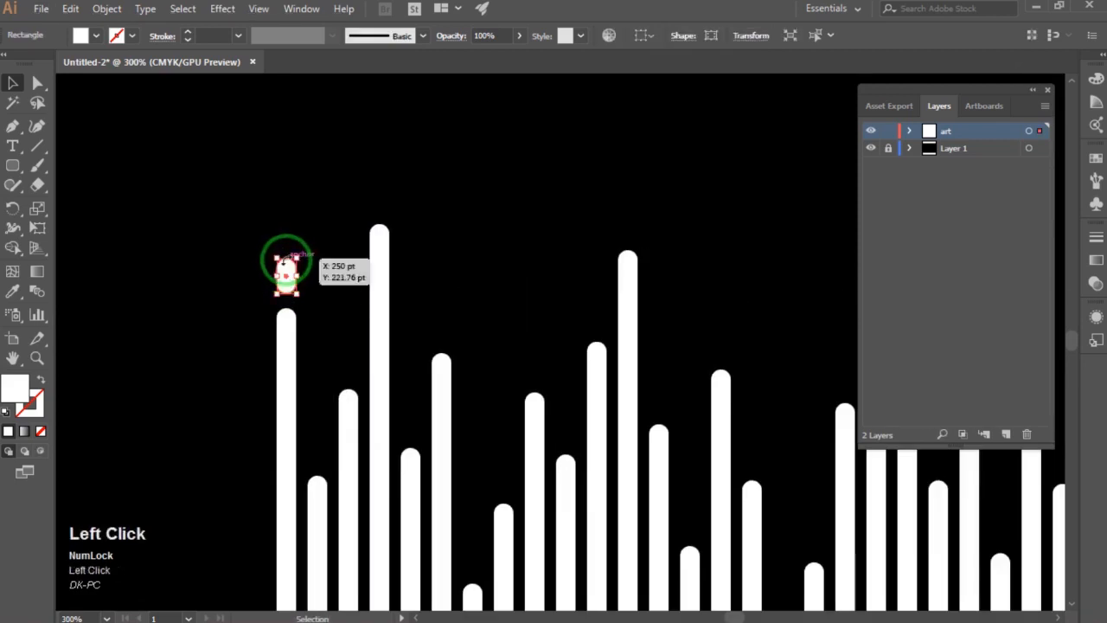
left_click(38, 227)
left_click_drag(285, 257, 280, 243)
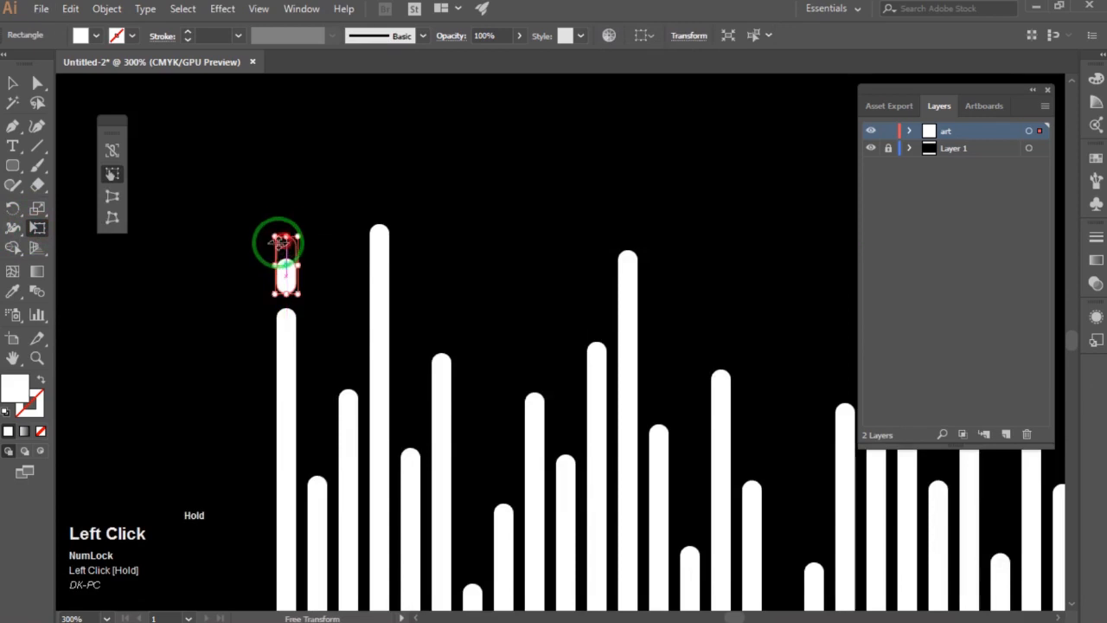
left_click(12, 82)
left_click(217, 148)
scroll(328, 210, "down", 2, "alt")
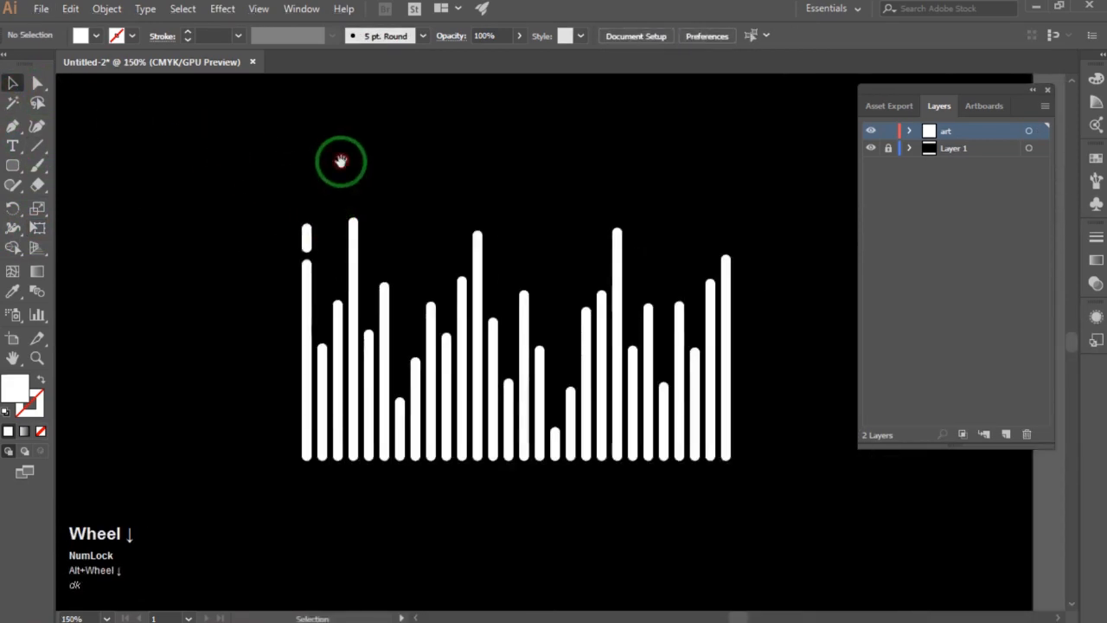
Duplicate the capsule above the second to twelfth bars, leaving a small gap over each bar.
scroll(266, 263, "up", 1, "alt")
key("space")
left_click_drag(265, 262, 280, 282)
left_click_drag(272, 282, 248, 302)
left_click_drag(258, 302, 319, 282, "alt")
scroll(326, 282, "up", 2, "alt")
left_click_drag(325, 282, 292, 175)
left_click_drag(275, 174, 358, 367, "alt")
left_click_drag(357, 367, 340, 262)
left_click_drag(340, 262, 265, 361)
left_click_drag(265, 360, 303, 444, "alt")
left_click_drag(304, 443, 272, 321, "alt")
left_click_drag(272, 321, 314, 195, "alt")
left_click_drag(314, 195, 294, 164)
Duplicate the capsule above the thirteenth to twenty-first bars, following the height of each bar.
left_click_drag(294, 164, 337, 393, "alt")
left_click_drag(339, 392, 273, 347)
left_click_drag(274, 346, 356, 261, "alt")
left_click_drag(356, 262, 333, 227)
left_click_drag(333, 226, 375, 442, "alt")
left_click_drag(375, 442, 307, 427, "alt")
left_click_drag(306, 428, 289, 357, "alt")
left_click_drag(289, 358, 330, 313, "alt")
left_click_drag(330, 312, 372, 148, "alt")
Duplicate the capsule above the remaining bars, from the twenty-second to the last one.
left_click_drag(372, 148, 413, 461, "alt")
left_click_drag(413, 461, 338, 378)
left_click_drag(339, 378, 379, 267, "alt")
left_click_drag(379, 267, 420, 473, "alt")
left_click_drag(420, 474, 502, 383, "alt")
left_click_drag(502, 383, 413, 221)
left_click_drag(414, 221, 454, 154, "alt")
Copy the first bar's capsule above itself and shorten the copy into a small rounded cap.
key("ctrl+1")
left_click(352, 122)
left_click_drag(352, 122, 479, 229)
scroll(341, 291, "up", 4)
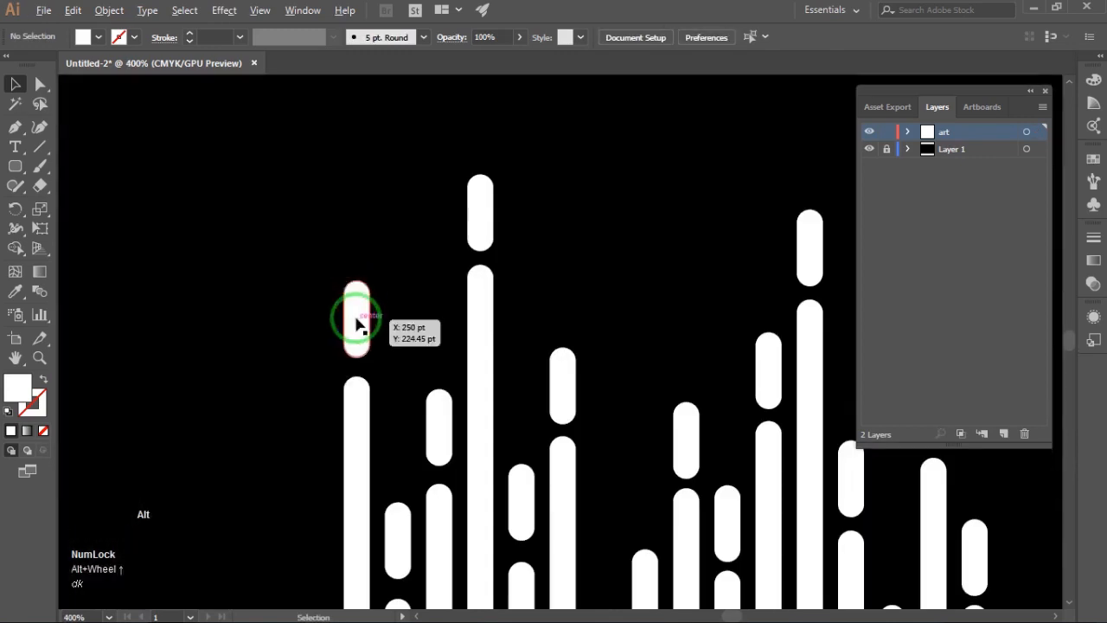
left_click_drag(356, 323, 356, 233, "alt")
left_click(40, 230)
left_click_drag(358, 191, 379, 371)
left_click(16, 84)
left_click(329, 184)
Duplicate the small rounded cap above the capsules of the next few bars.
scroll(329, 184, "down", 4)
scroll(295, 275, "up", 4)
left_click_drag(378, 372, 306, 179, "alt")
key("ctrl+z")
left_click_drag(302, 370, 384, 449, "alt")
left_click_drag(384, 449, 344, 168, "alt")
Nudge the capsules and small caps of two bars downward to tighten their gaps, and copy the cap above further bars.
left_click(340, 420)
key("Down")
key("Down")
key("Down")
left_click(340, 353)
key("Down")
key("Down")
key("Down")
left_click(381, 236)
left_click_drag(344, 168, 468, 329, "alt")
left_click(386, 468)
key("Down")
key("Down")
left_click(383, 402)
key("Down")
key("Down")
Duplicate the small cap above the remaining capsules, continuing through to the last bar.
left_click_drag(359, 282, 400, 430, "alt")
left_click_drag(400, 434, 344, 412)
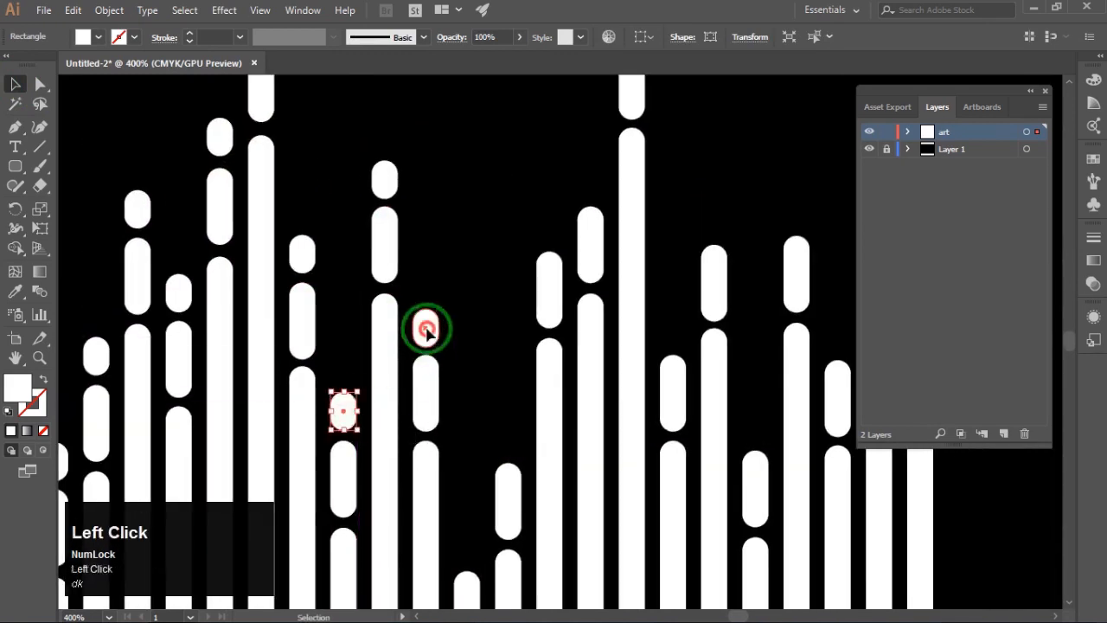
left_click_drag(428, 328, 468, 542, "alt")
left_click_drag(467, 542, 510, 437, "alt")
left_click_drag(511, 437, 371, 447)
left_click_drag(370, 447, 410, 232, "alt")
left_click_drag(410, 232, 410, 165)
left_click_drag(410, 165, 452, 476, "alt")
left_click_drag(452, 475, 493, 369, "alt")
left_click_drag(494, 369, 403, 289)
left_click_drag(402, 289, 482, 276, "alt")
left_click_drag(482, 276, 525, 403, "alt")
left_click_drag(525, 403, 499, 195)
left_click_drag(500, 196, 541, 133, "alt")
scroll(482, 170, "down", 5)
left_click(545, 215)
left_click_drag(545, 215, 597, 288)
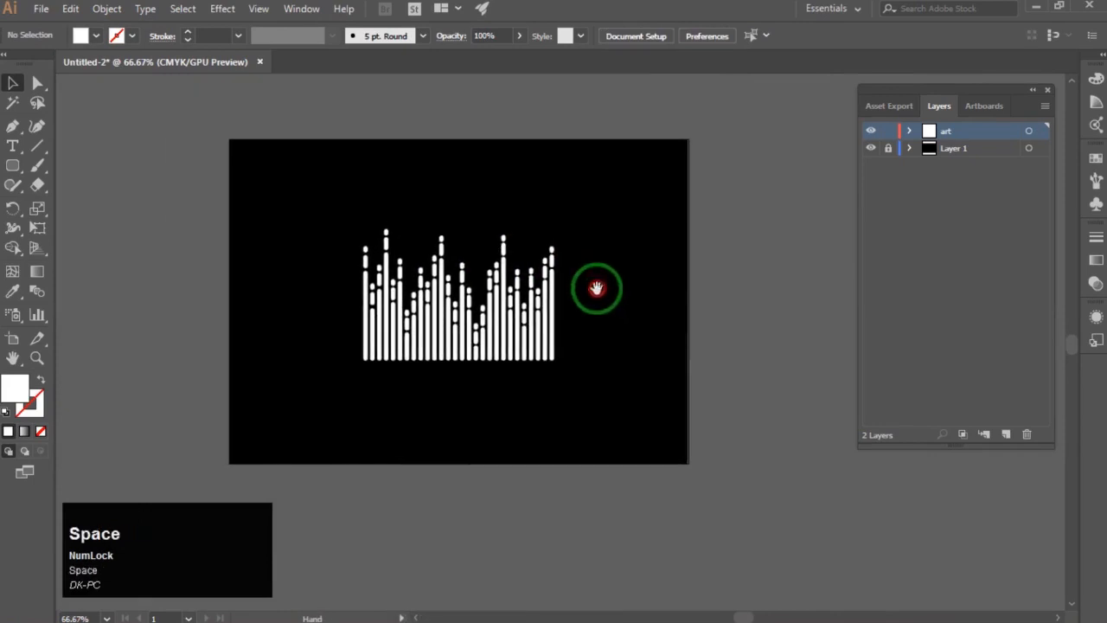
Select all the bars, capsules and caps and show the Gradient settings beside the artwork.
scroll(424, 225, "up", 2, "alt")
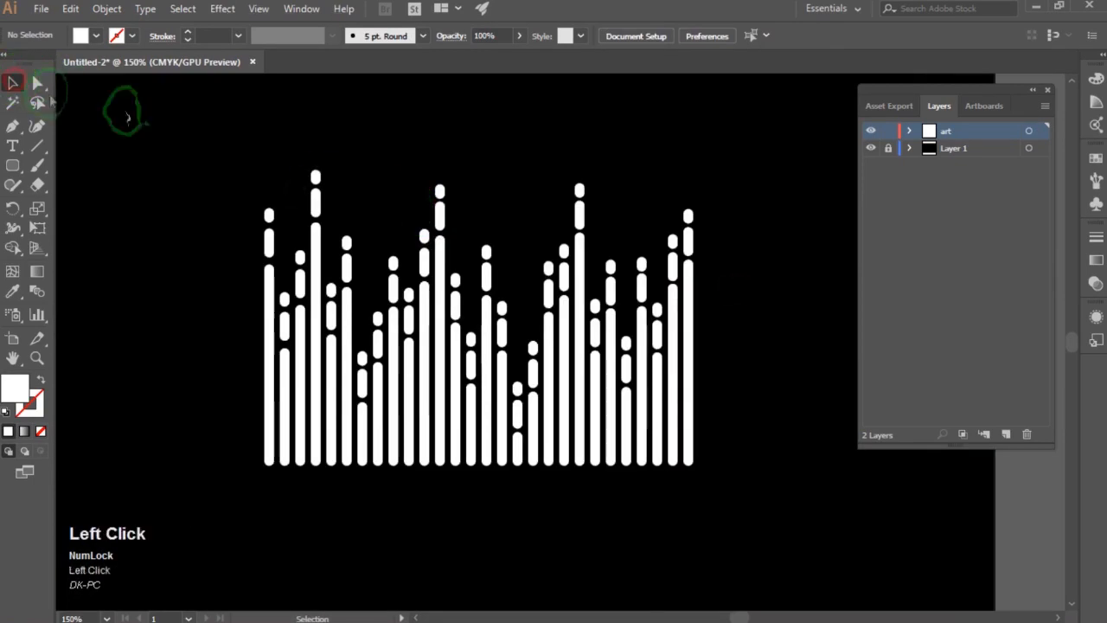
scroll(279, 161, "down", 1, "alt")
key("space")
left_click_drag(272, 157, 670, 422)
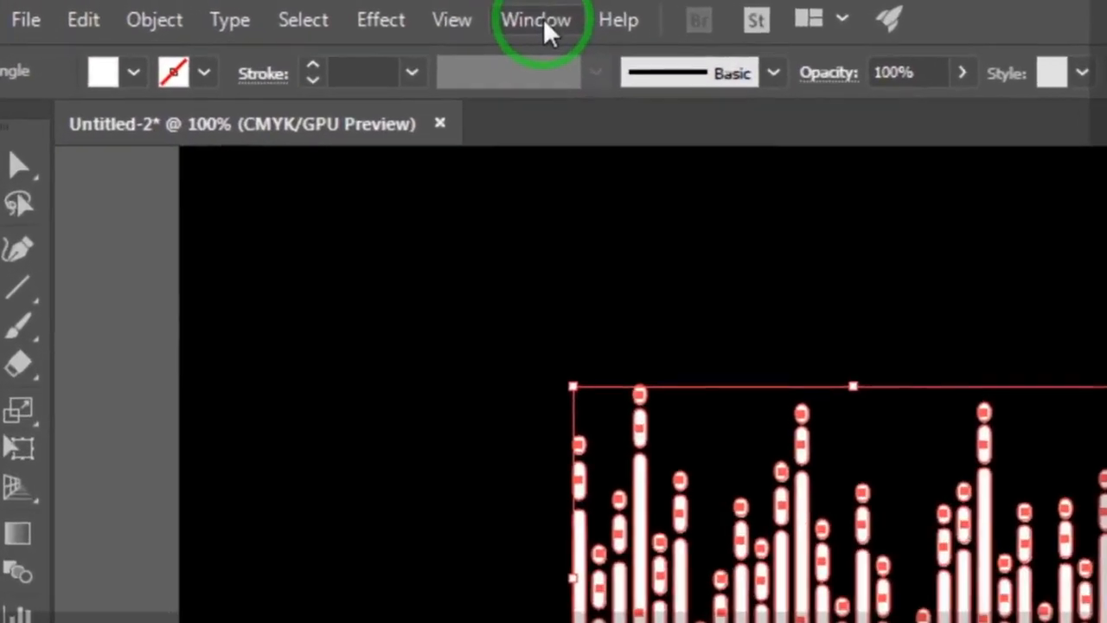
left_click(305, 11)
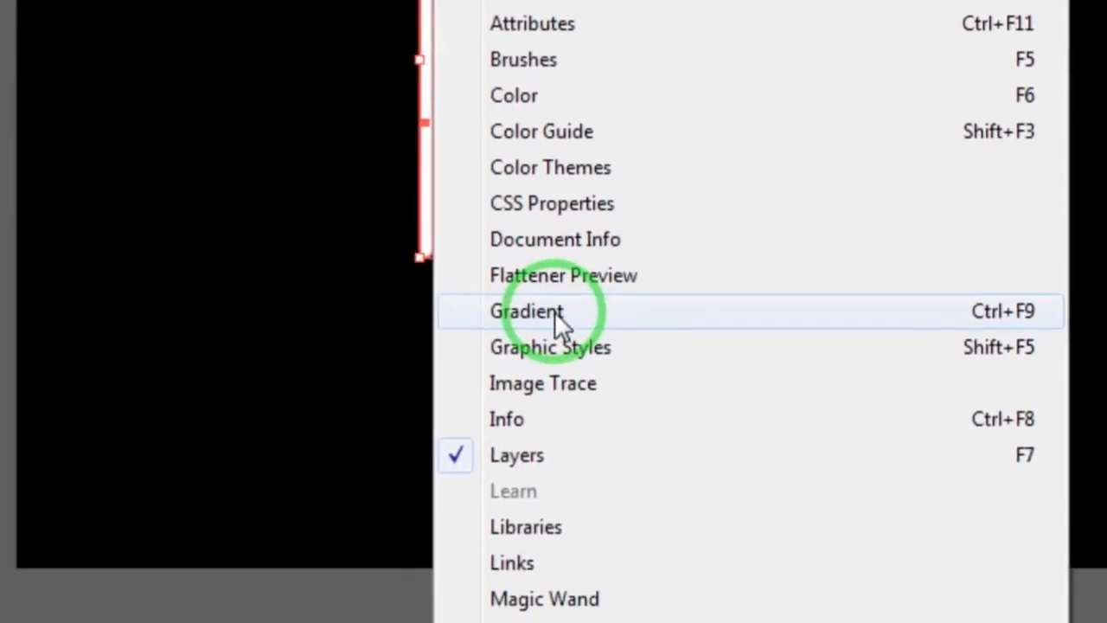
left_click(555, 312)
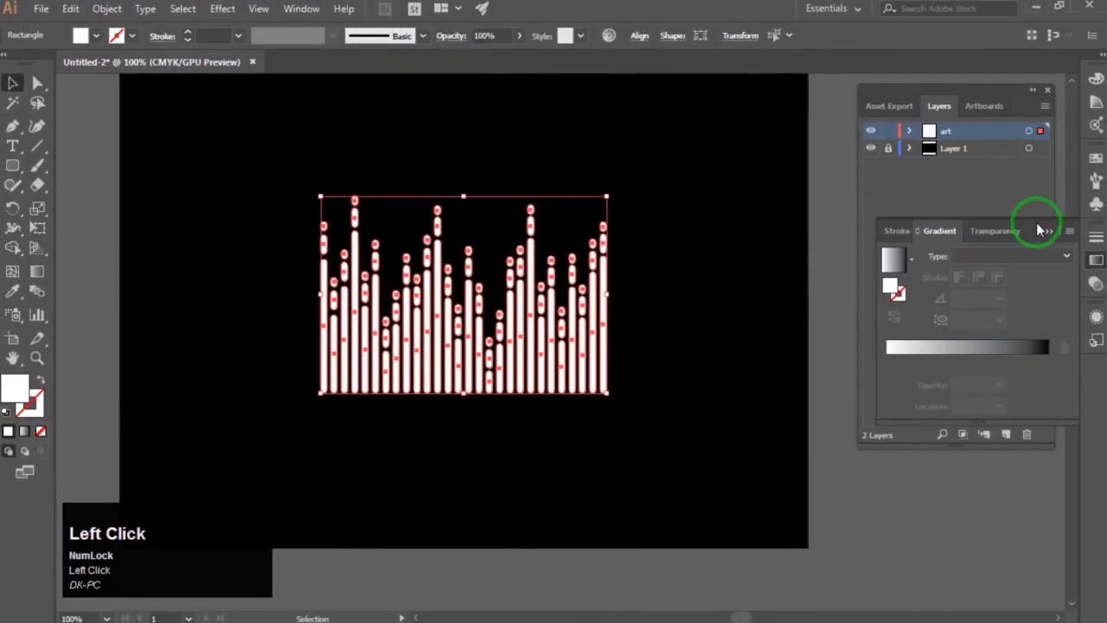
left_click_drag(1041, 229, 845, 170)
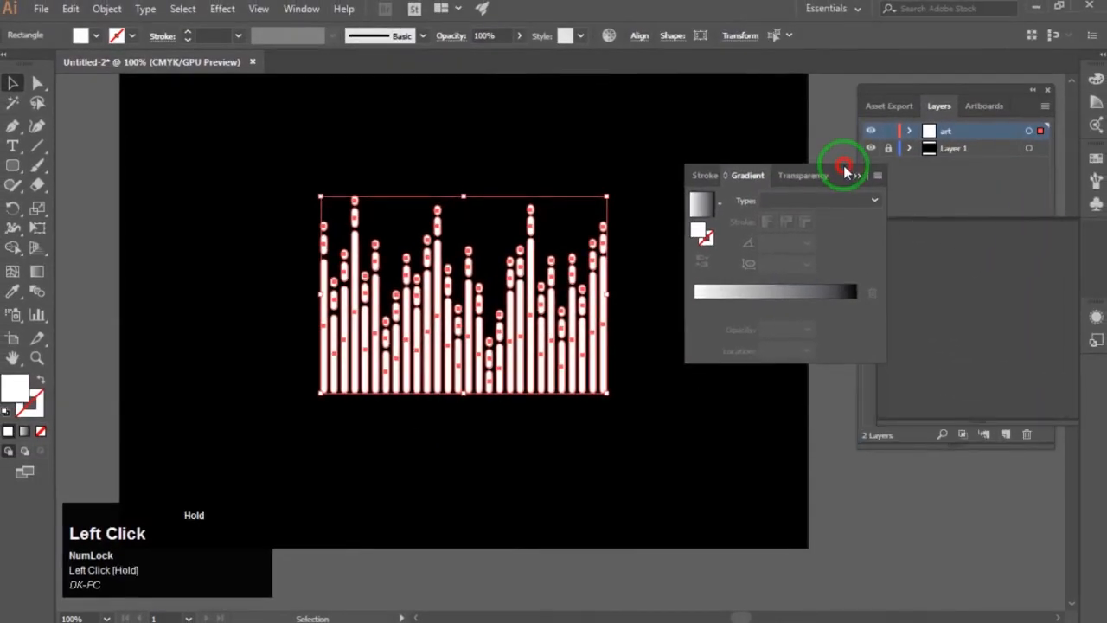
Fill the selected bars, capsules and caps with a white-to-black linear gradient at a 90° angle.
left_click(705, 210)
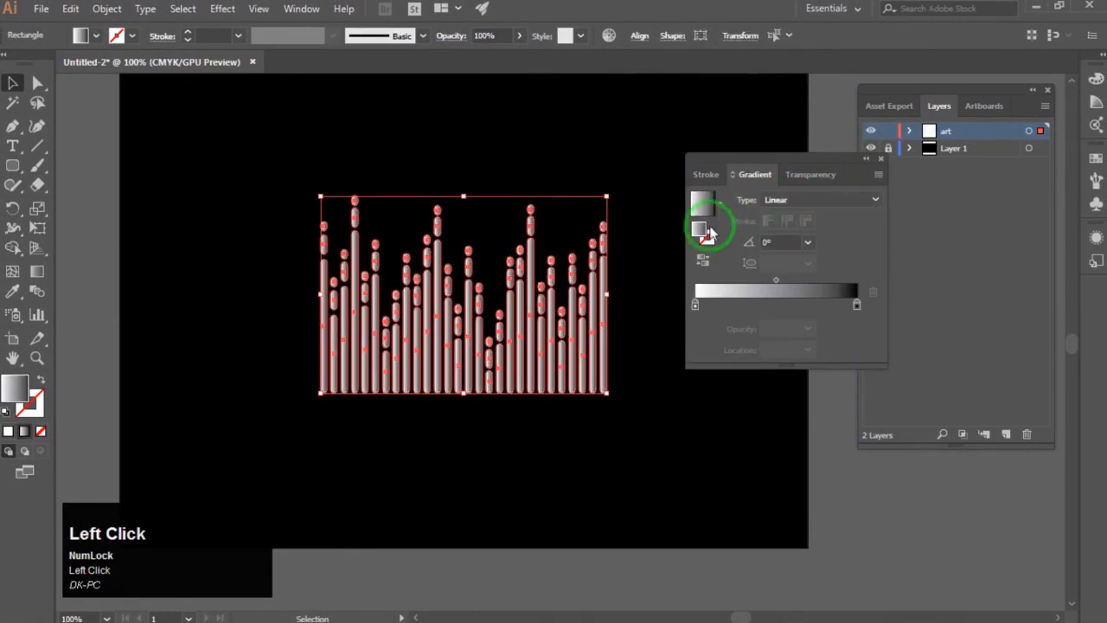
left_click(721, 205)
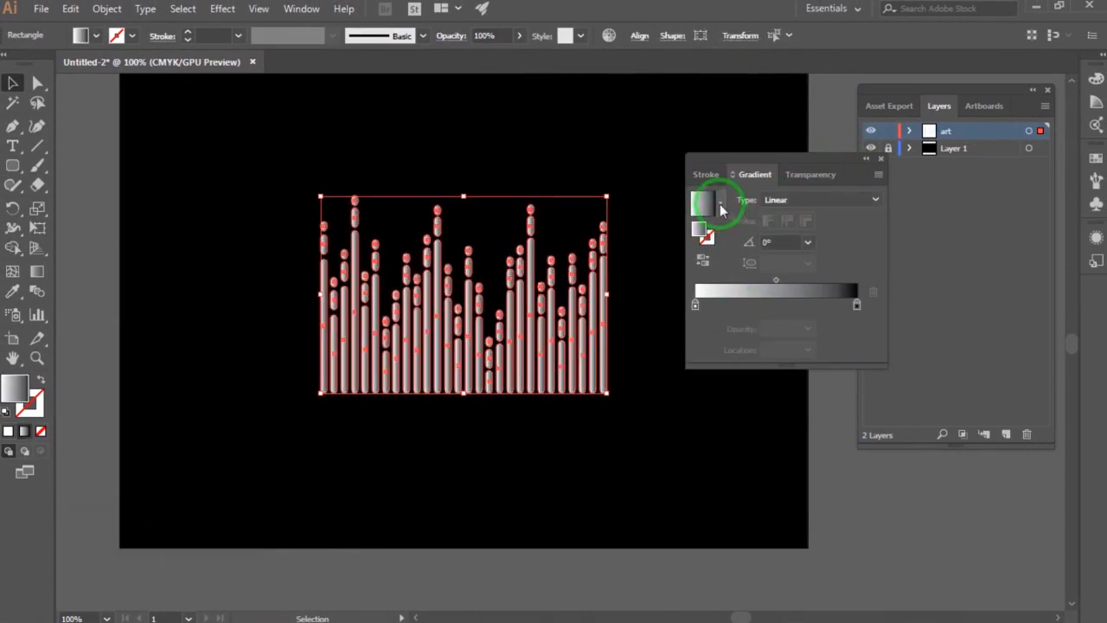
left_click(807, 243)
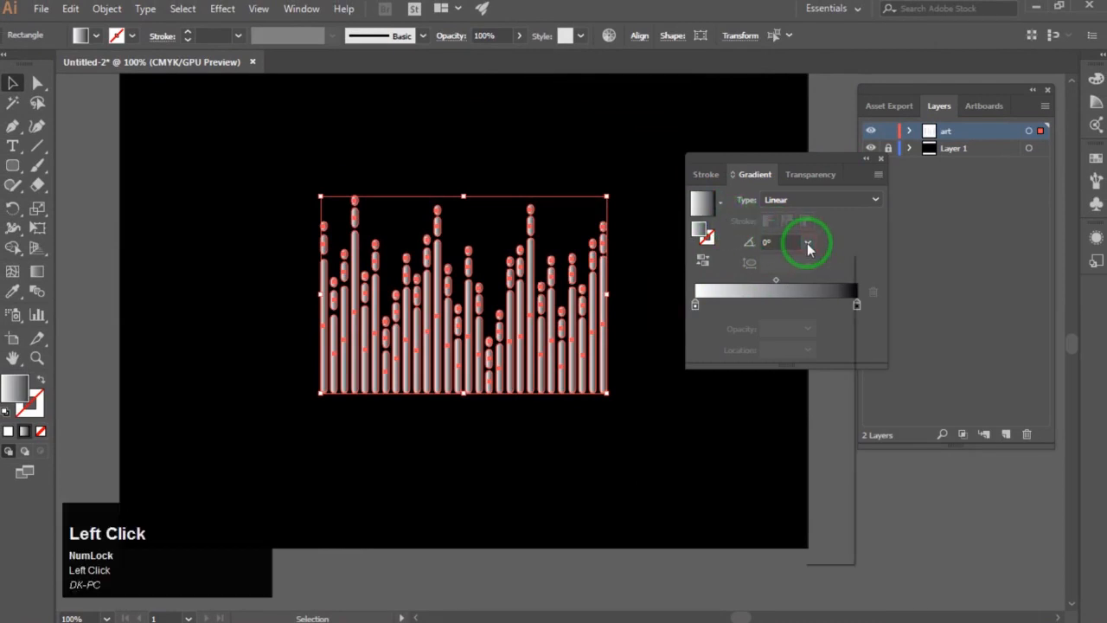
left_click(827, 332)
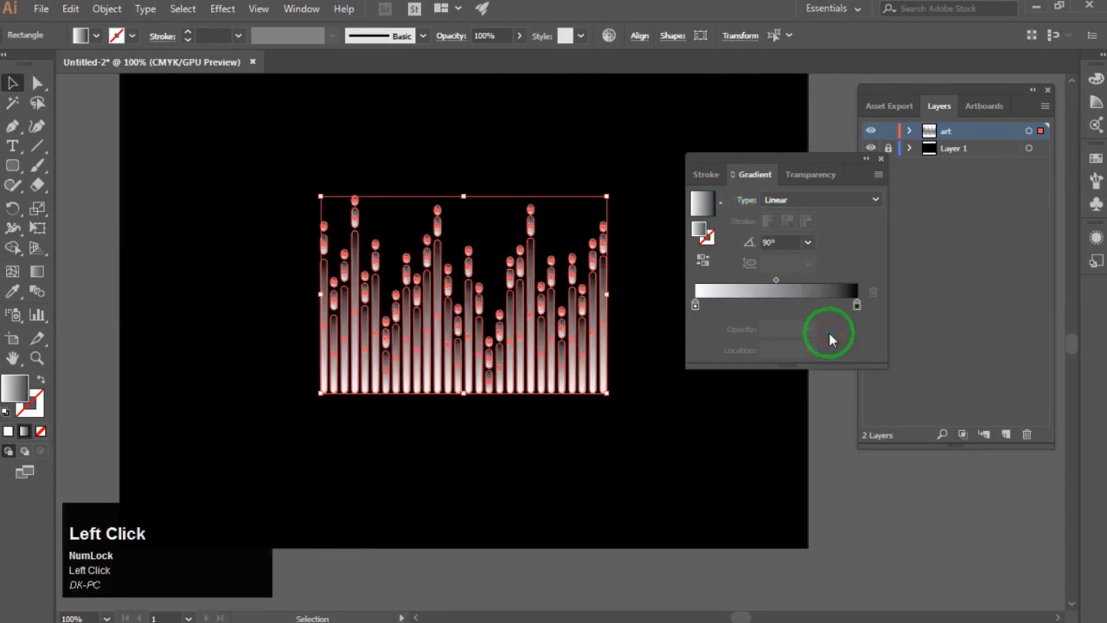
Change the gradient's white start stop to the red swatch.
left_click(696, 305)
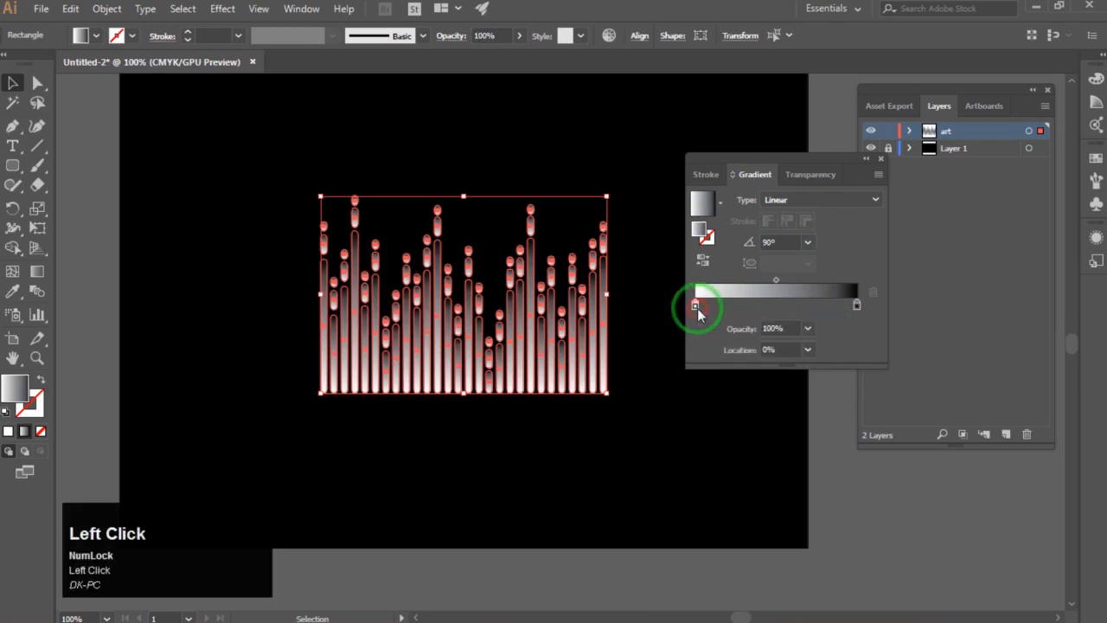
double_click(695, 305)
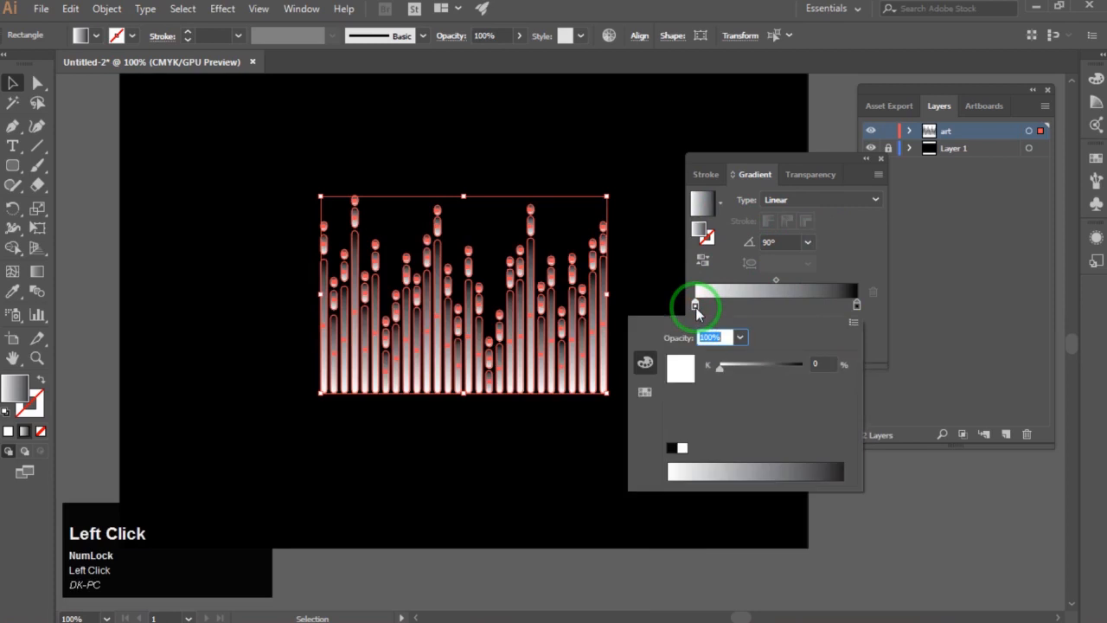
left_click(649, 386)
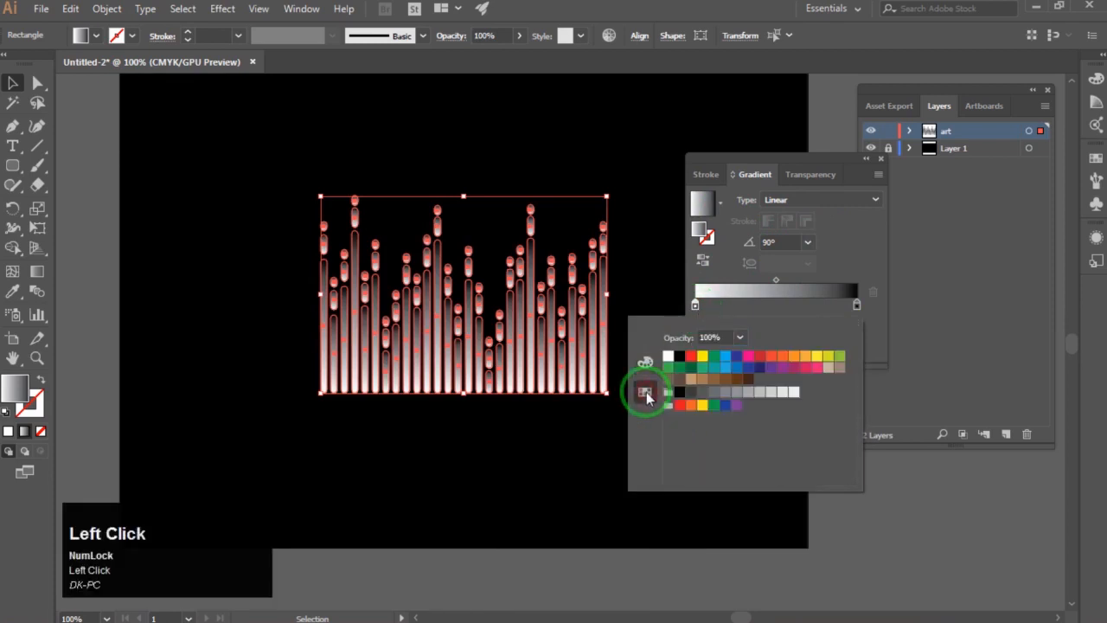
left_click(691, 356)
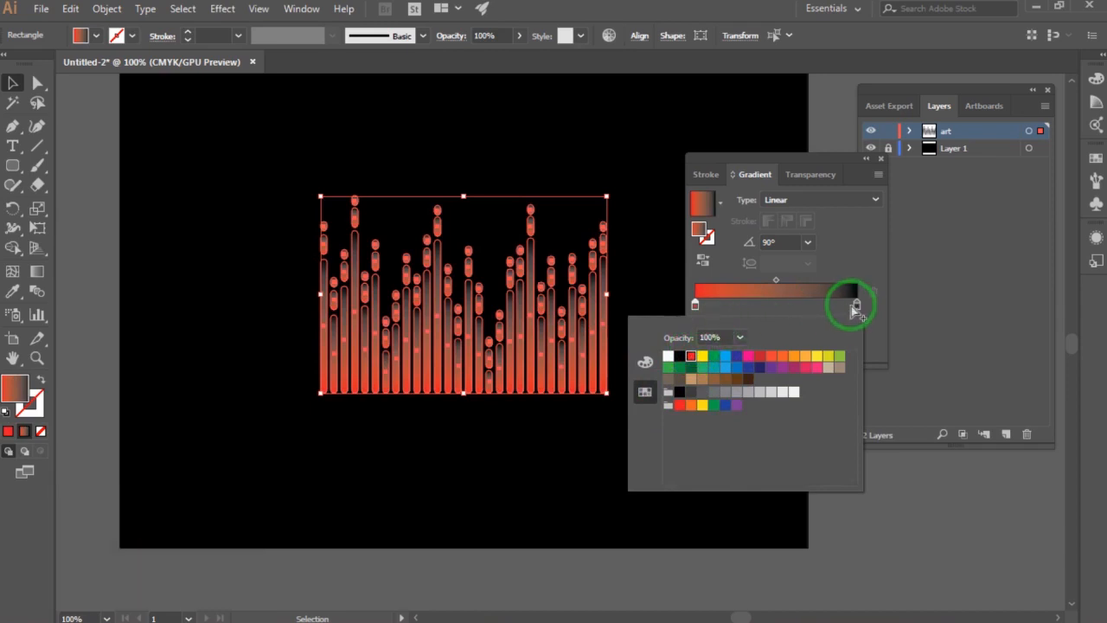
Change the gradient's black end stop to the CMYK Yellow swatch.
left_click(857, 304)
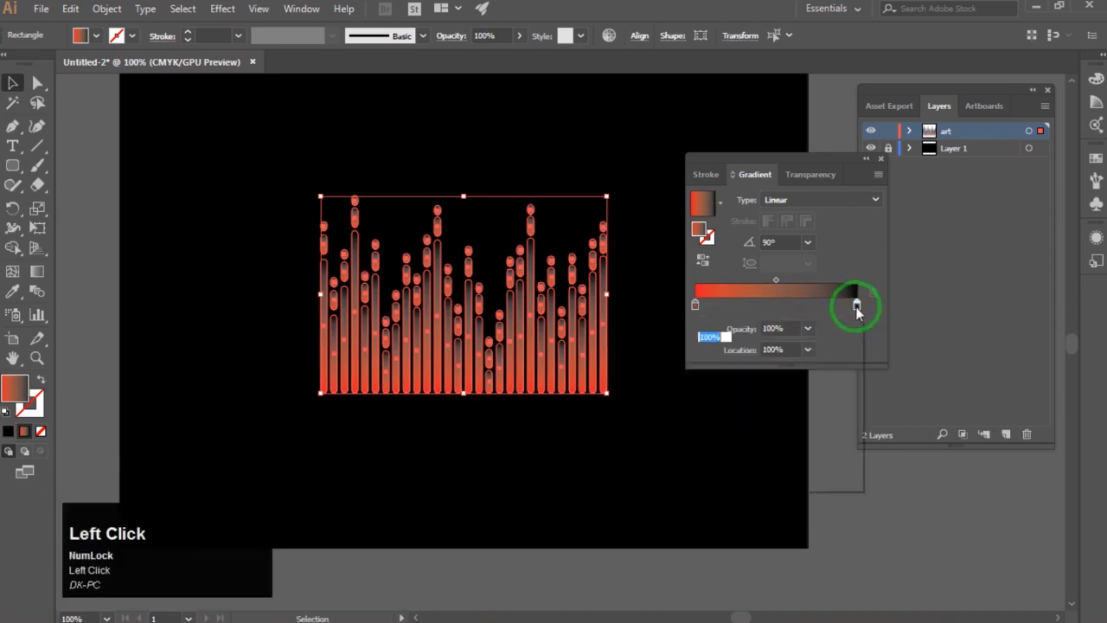
double_click(857, 305)
left_click(703, 356)
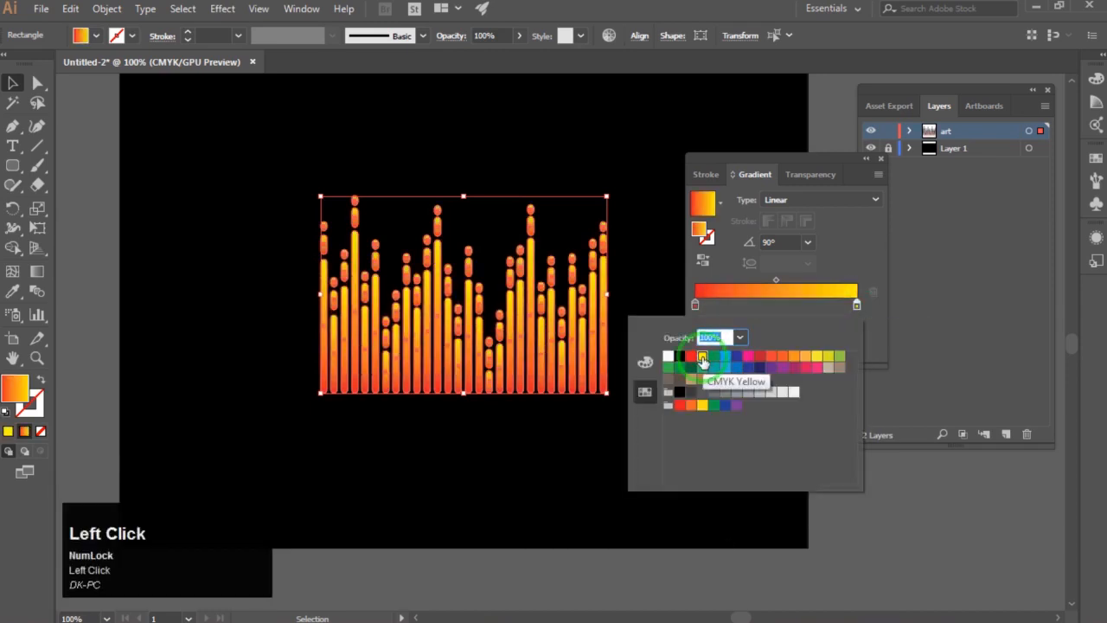
Switch the red gradient stop's colour sliders to HSB and set saturation and brightness to 100%.
left_click(696, 305)
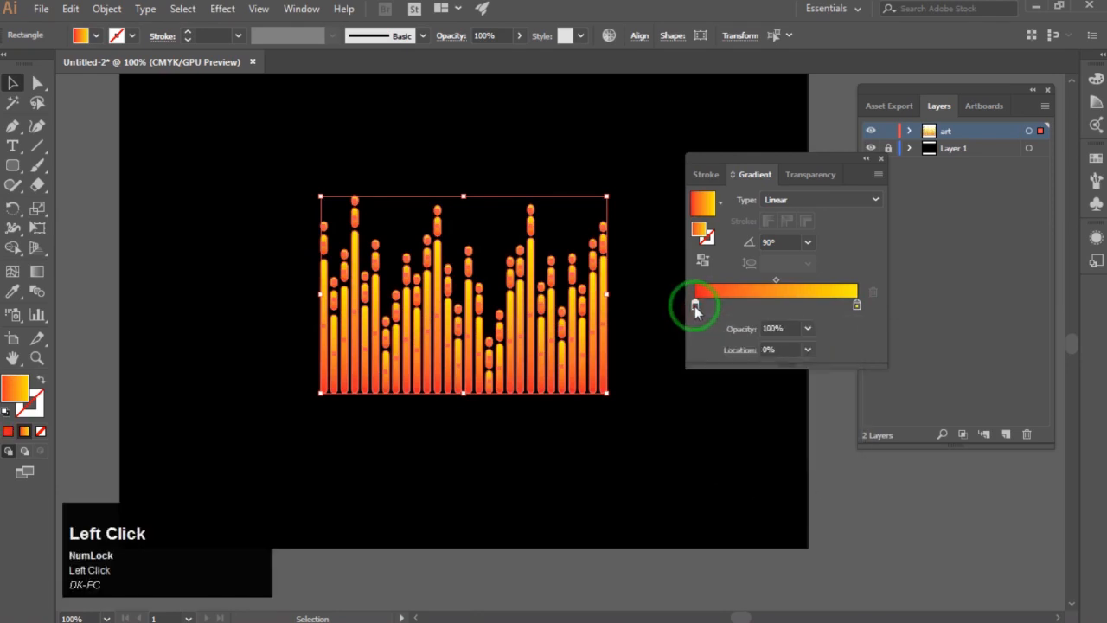
double_click(694, 306)
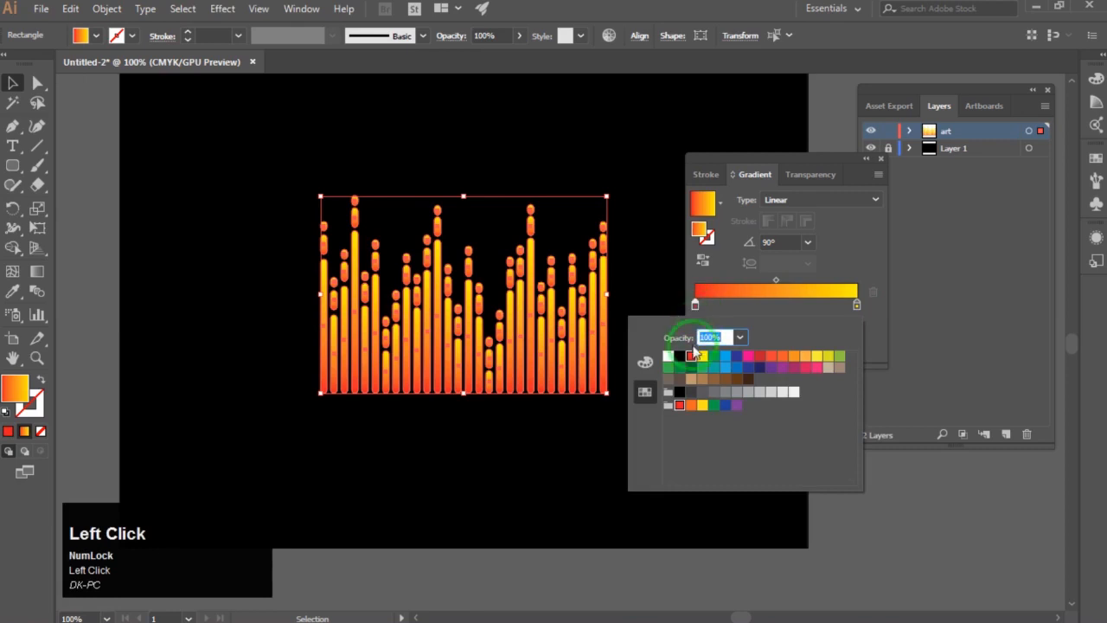
left_click(647, 363)
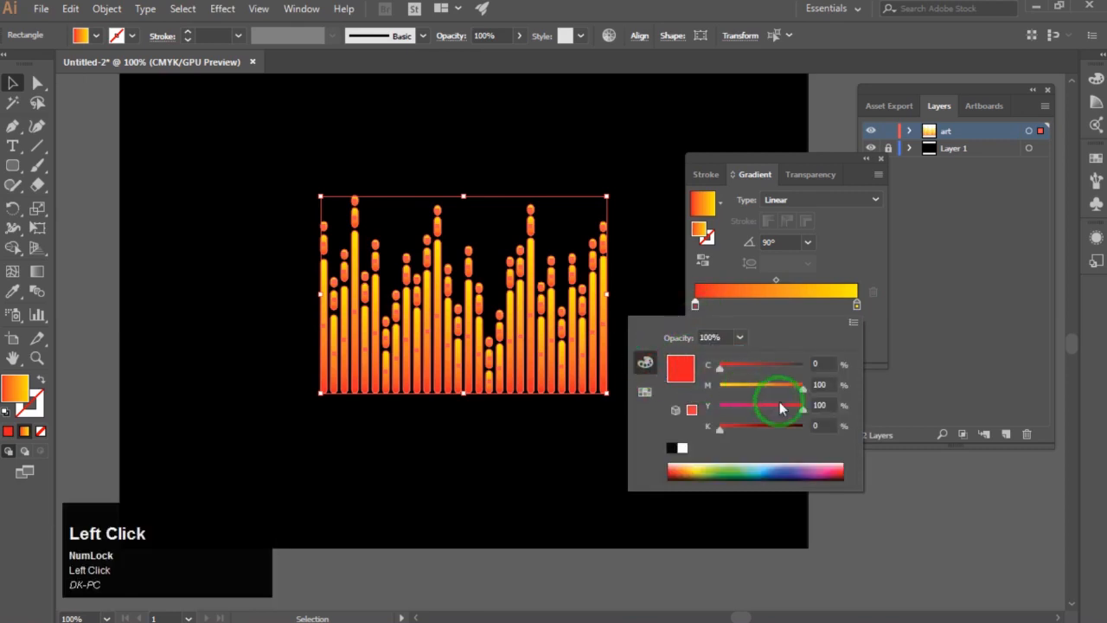
left_click(852, 324)
left_click(897, 362)
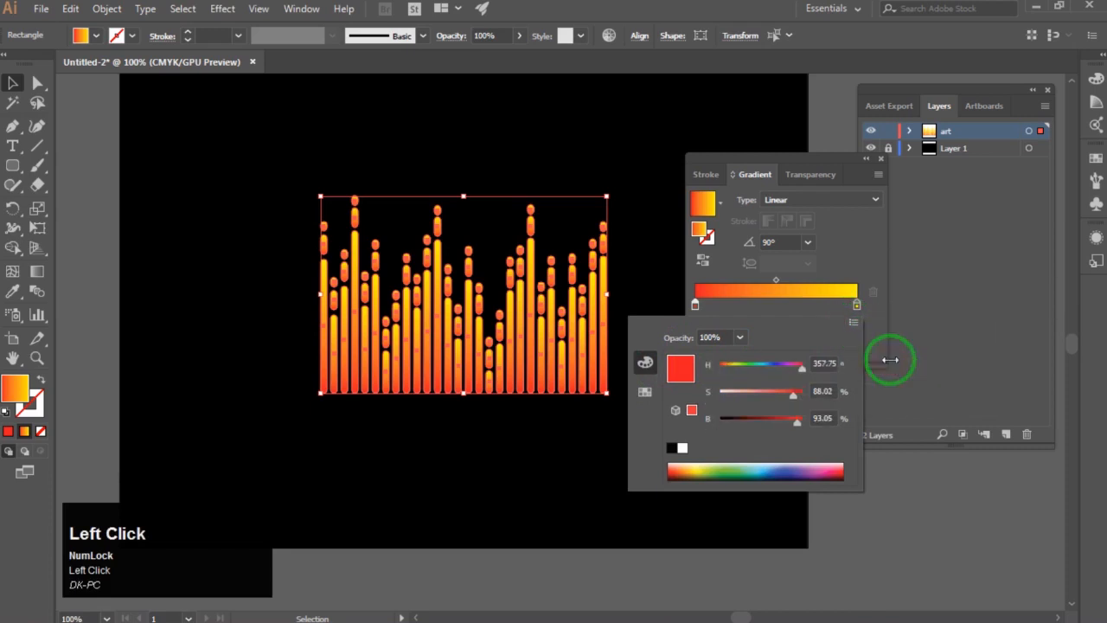
left_click_drag(793, 398, 820, 433)
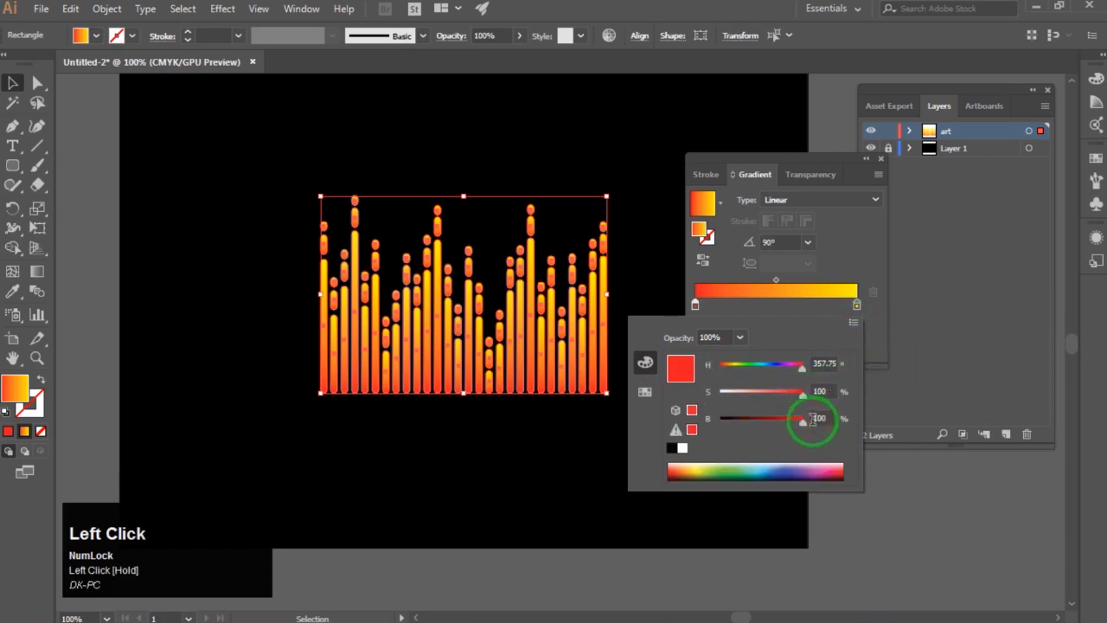
Switch the red gradient stop's sliders to RGB and set its colour to pure red, FF0000.
left_click(854, 323)
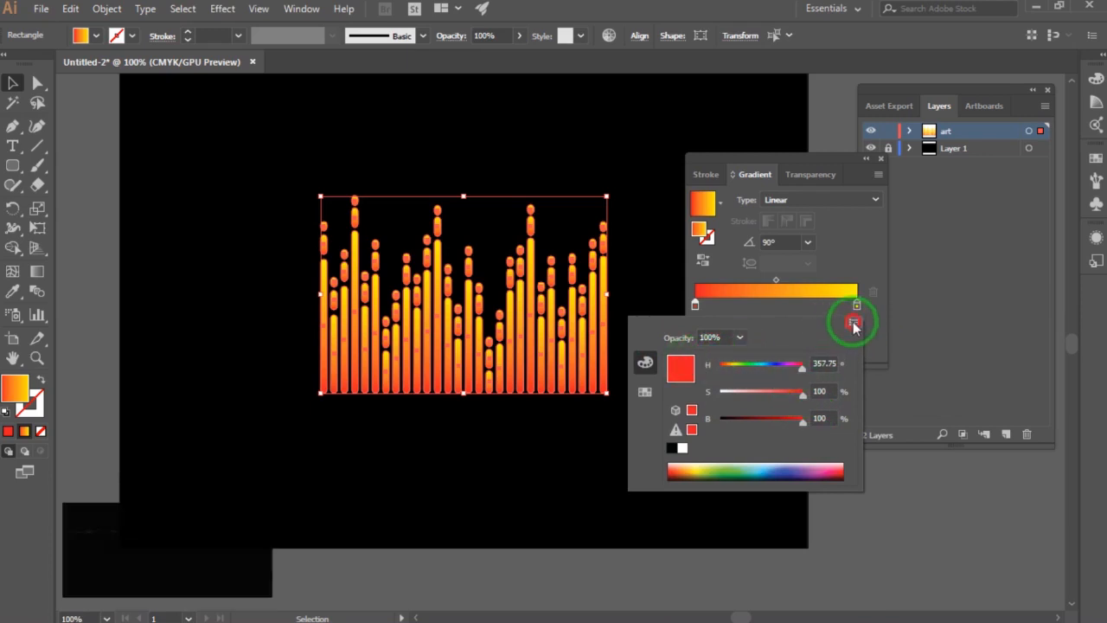
left_click(898, 348)
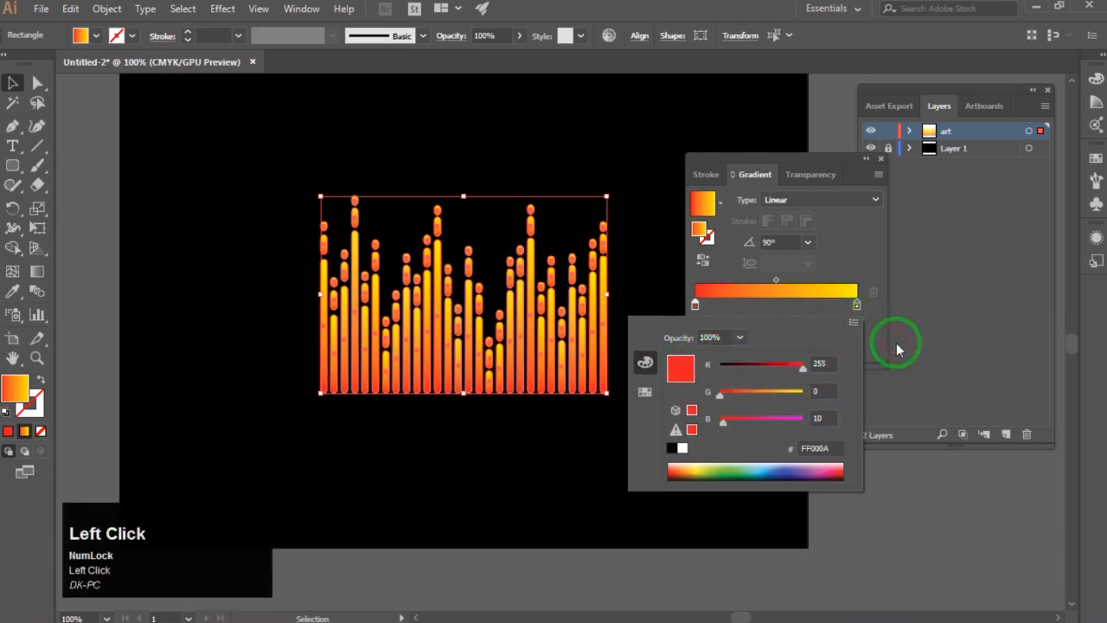
left_click_drag(722, 394, 715, 422)
left_click(803, 369)
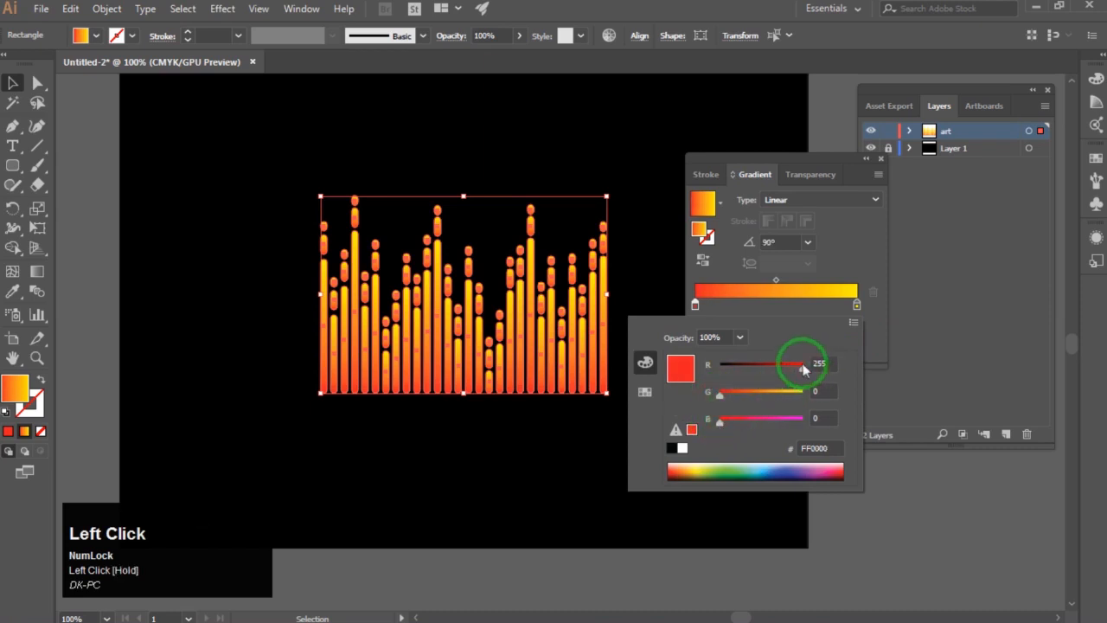
Shift the midpoint between the gradient's red and yellow stops to a location of 64.85% and deselect the artwork.
left_click(777, 279)
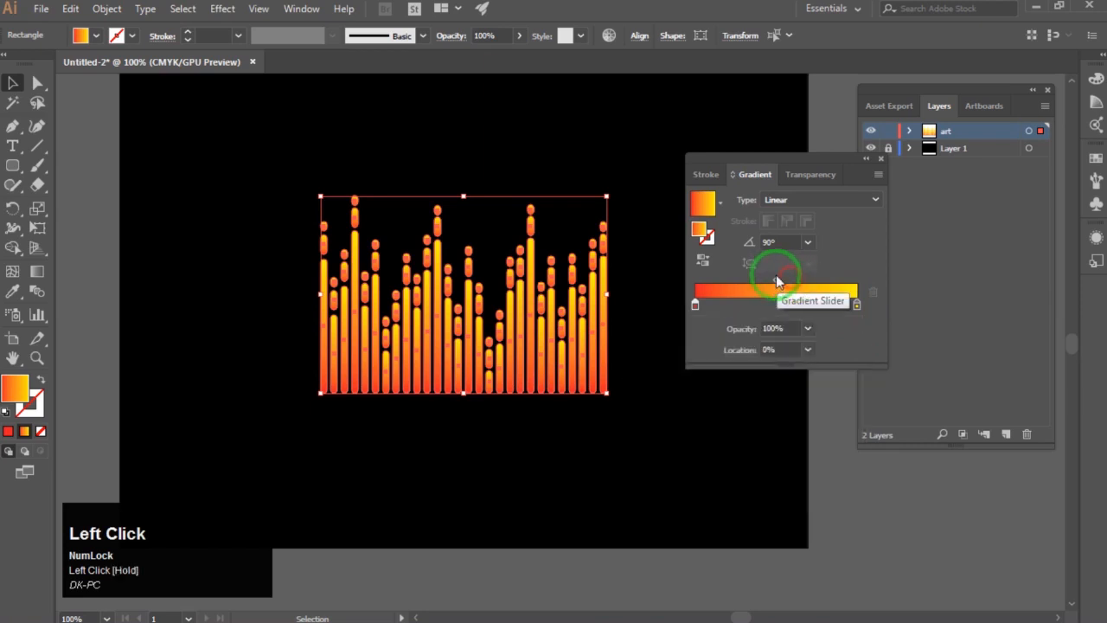
left_click_drag(779, 282, 804, 281)
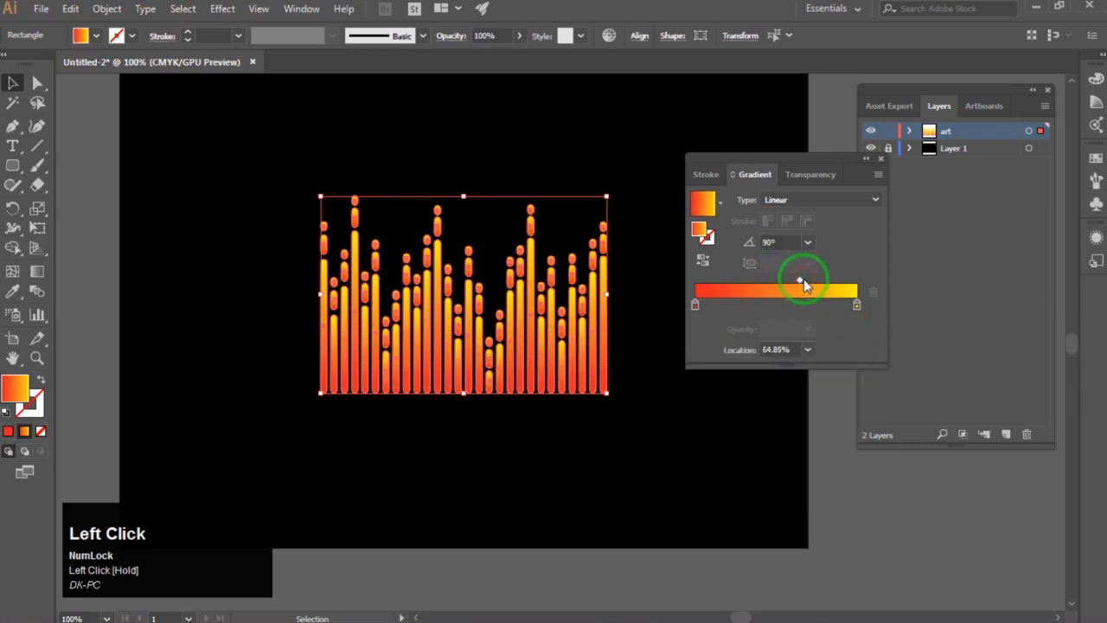
left_click(693, 406)
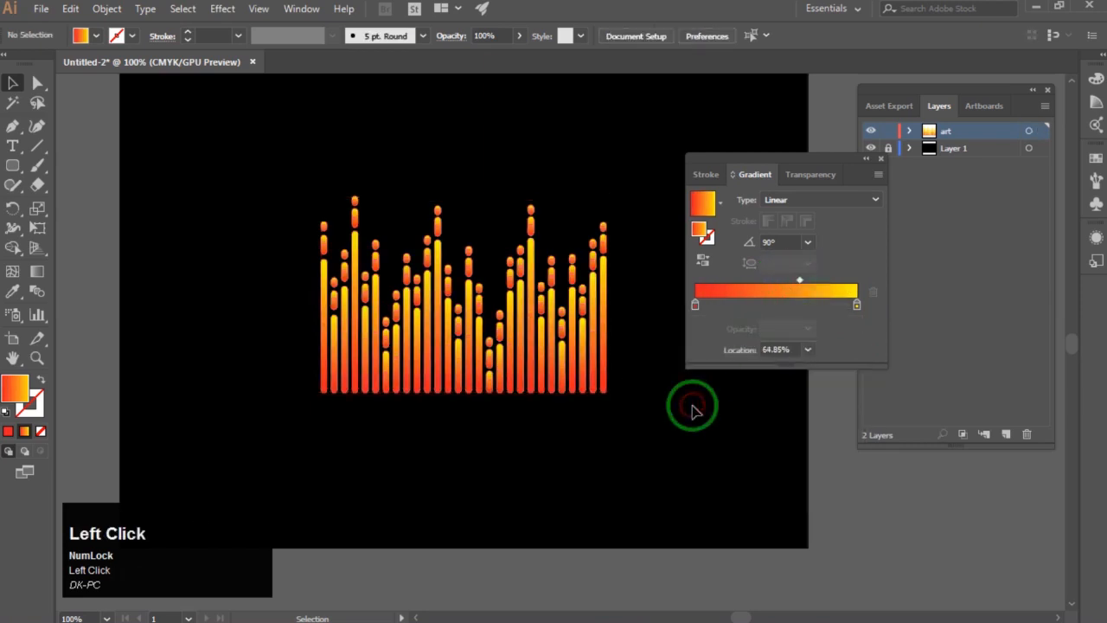
Move the floating gradient settings clear of the artboard to give an unobstructed view of the equalizer artwork.
key("space")
left_click_drag(692, 406, 701, 420)
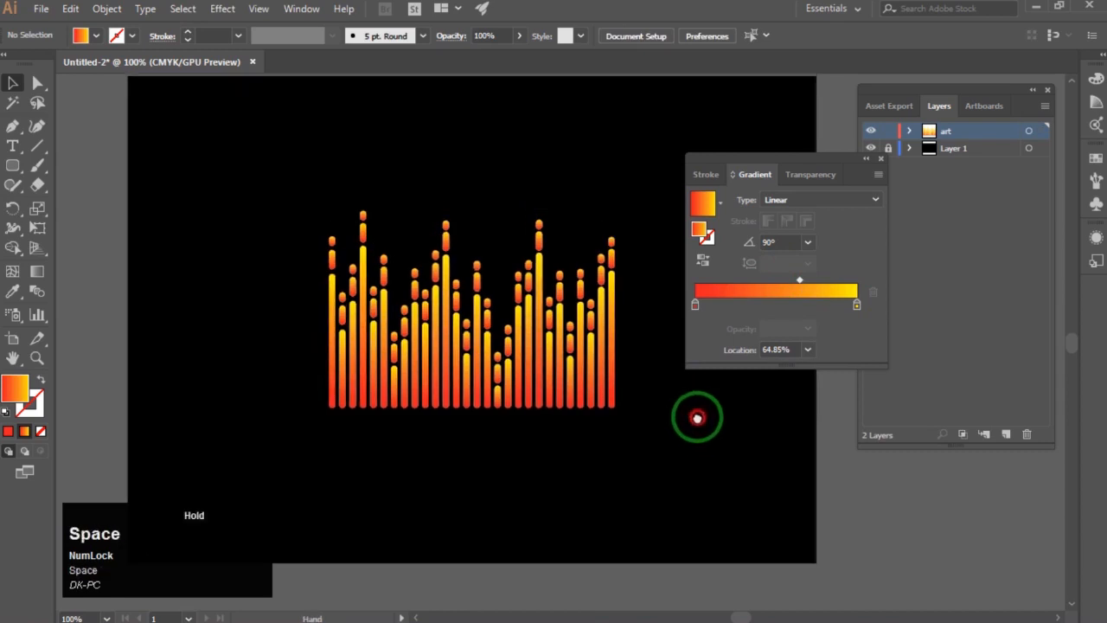
left_click_drag(821, 159, 986, 280)
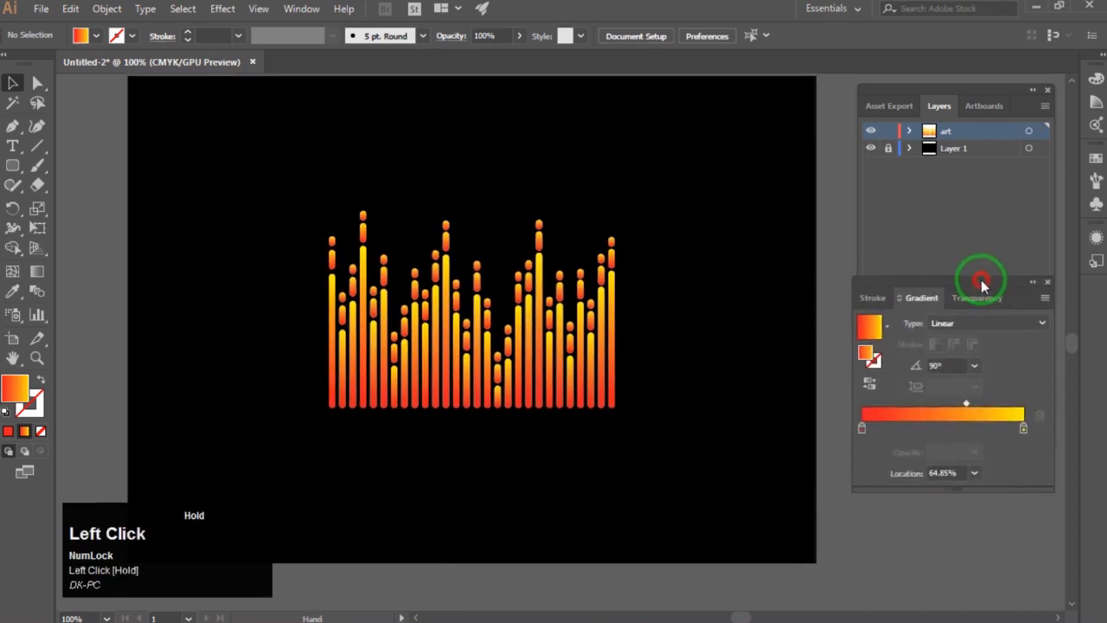
key("space")
left_click_drag(713, 306, 725, 309)
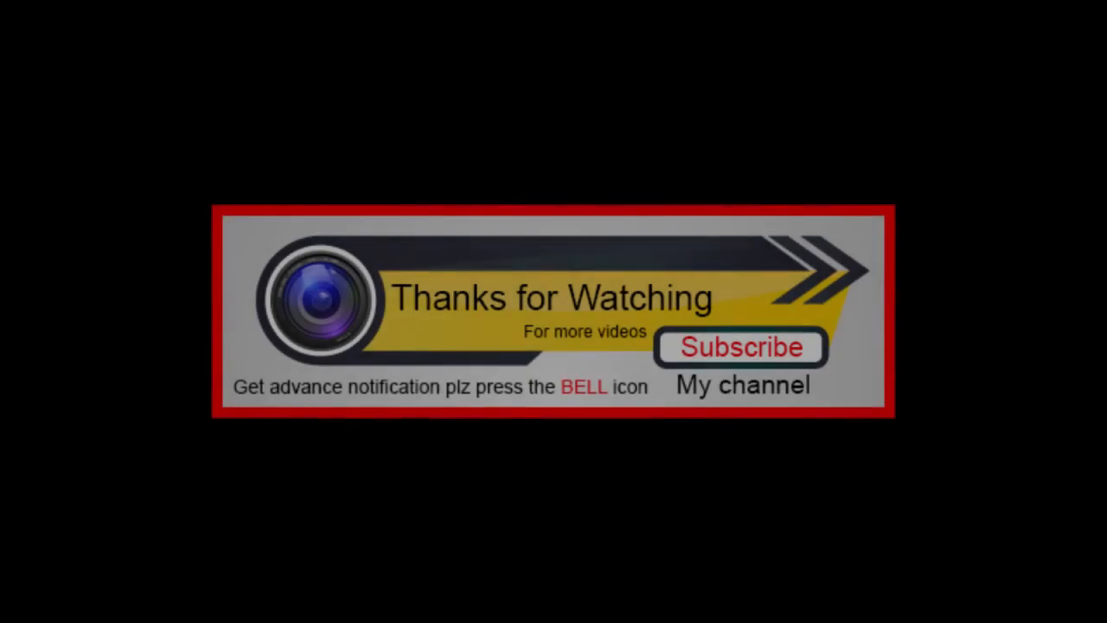